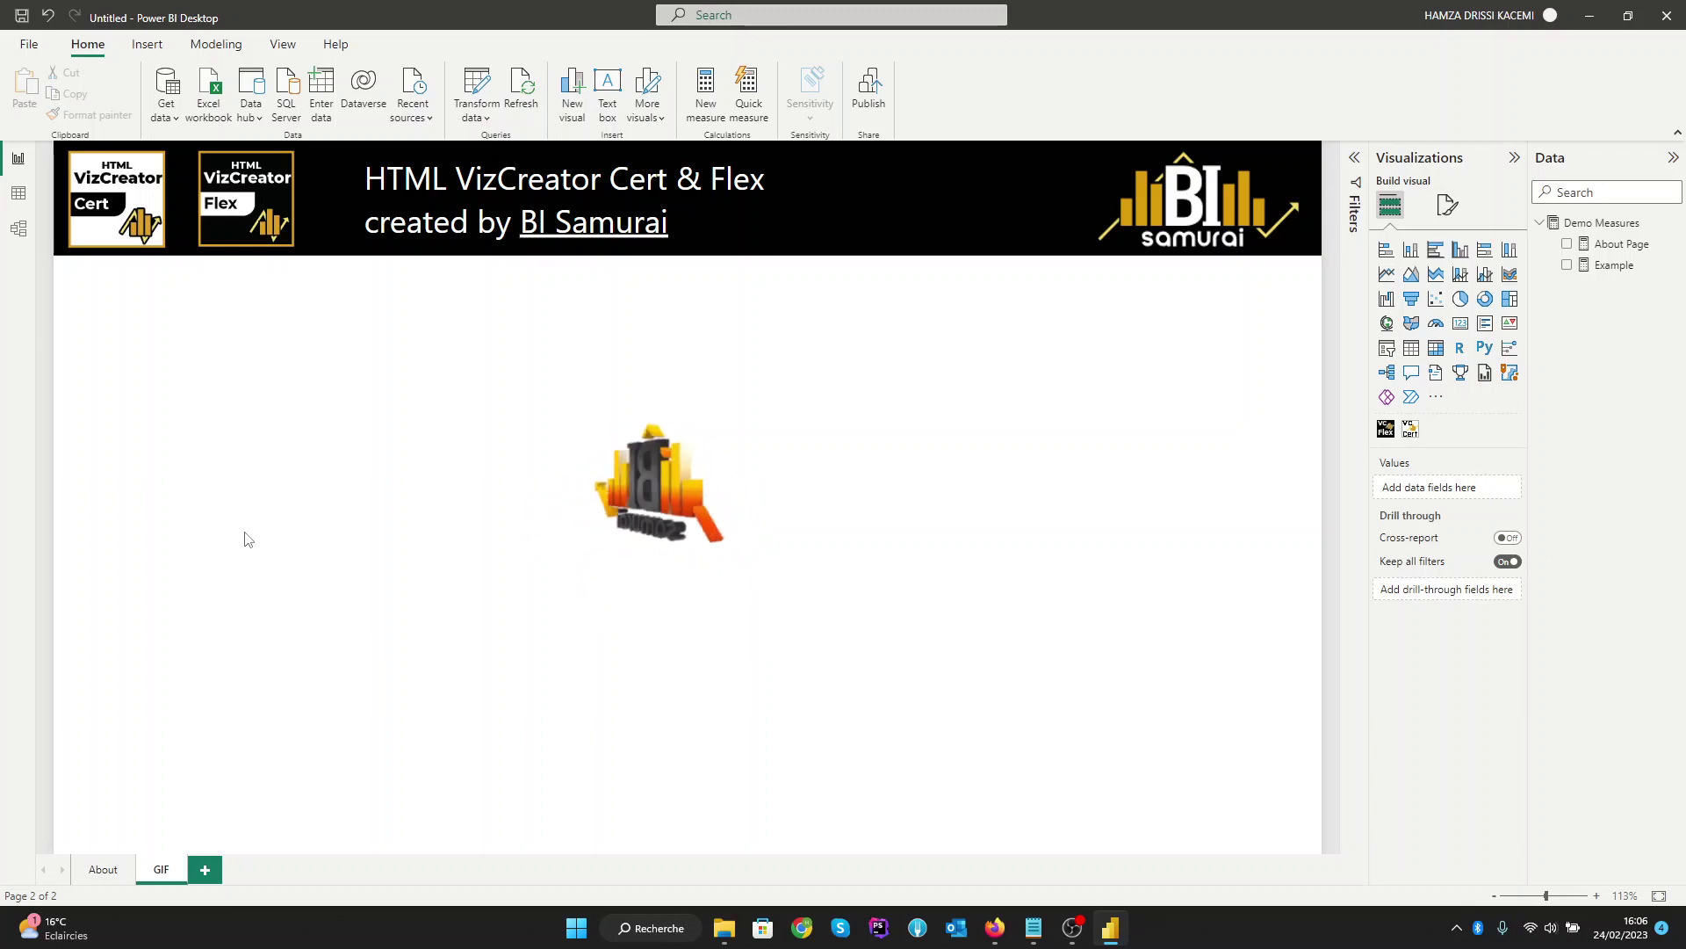
Step: Select the animated BI Samurai logo visual and bring up its More options menu
click(700, 534)
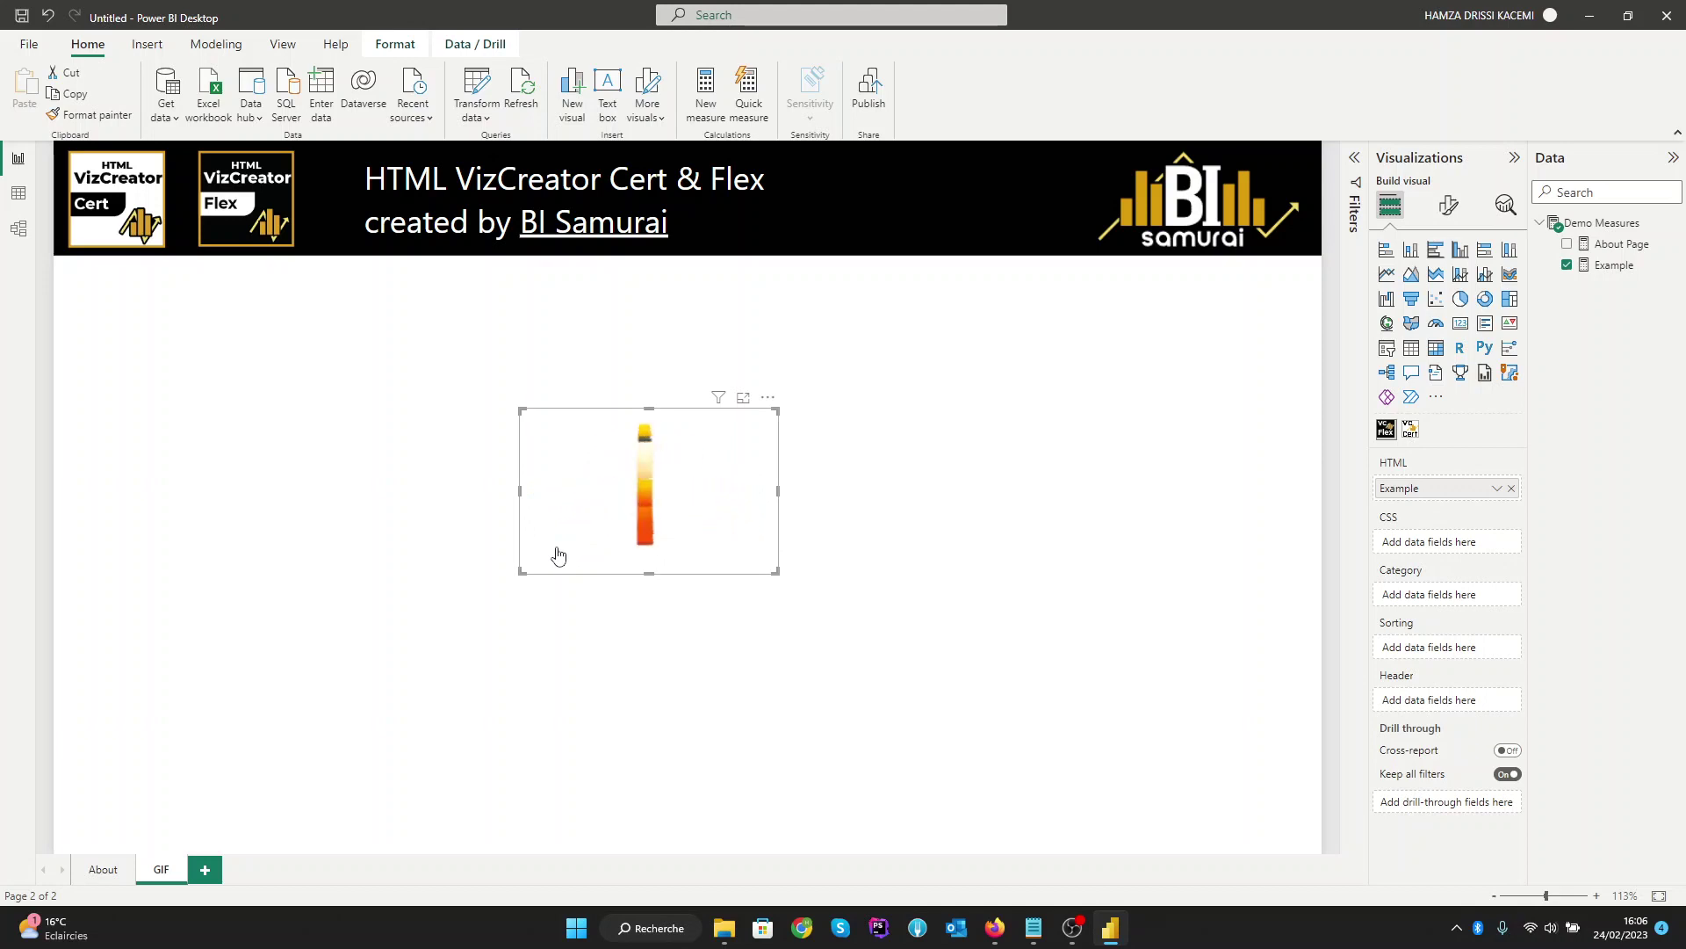
click(767, 397)
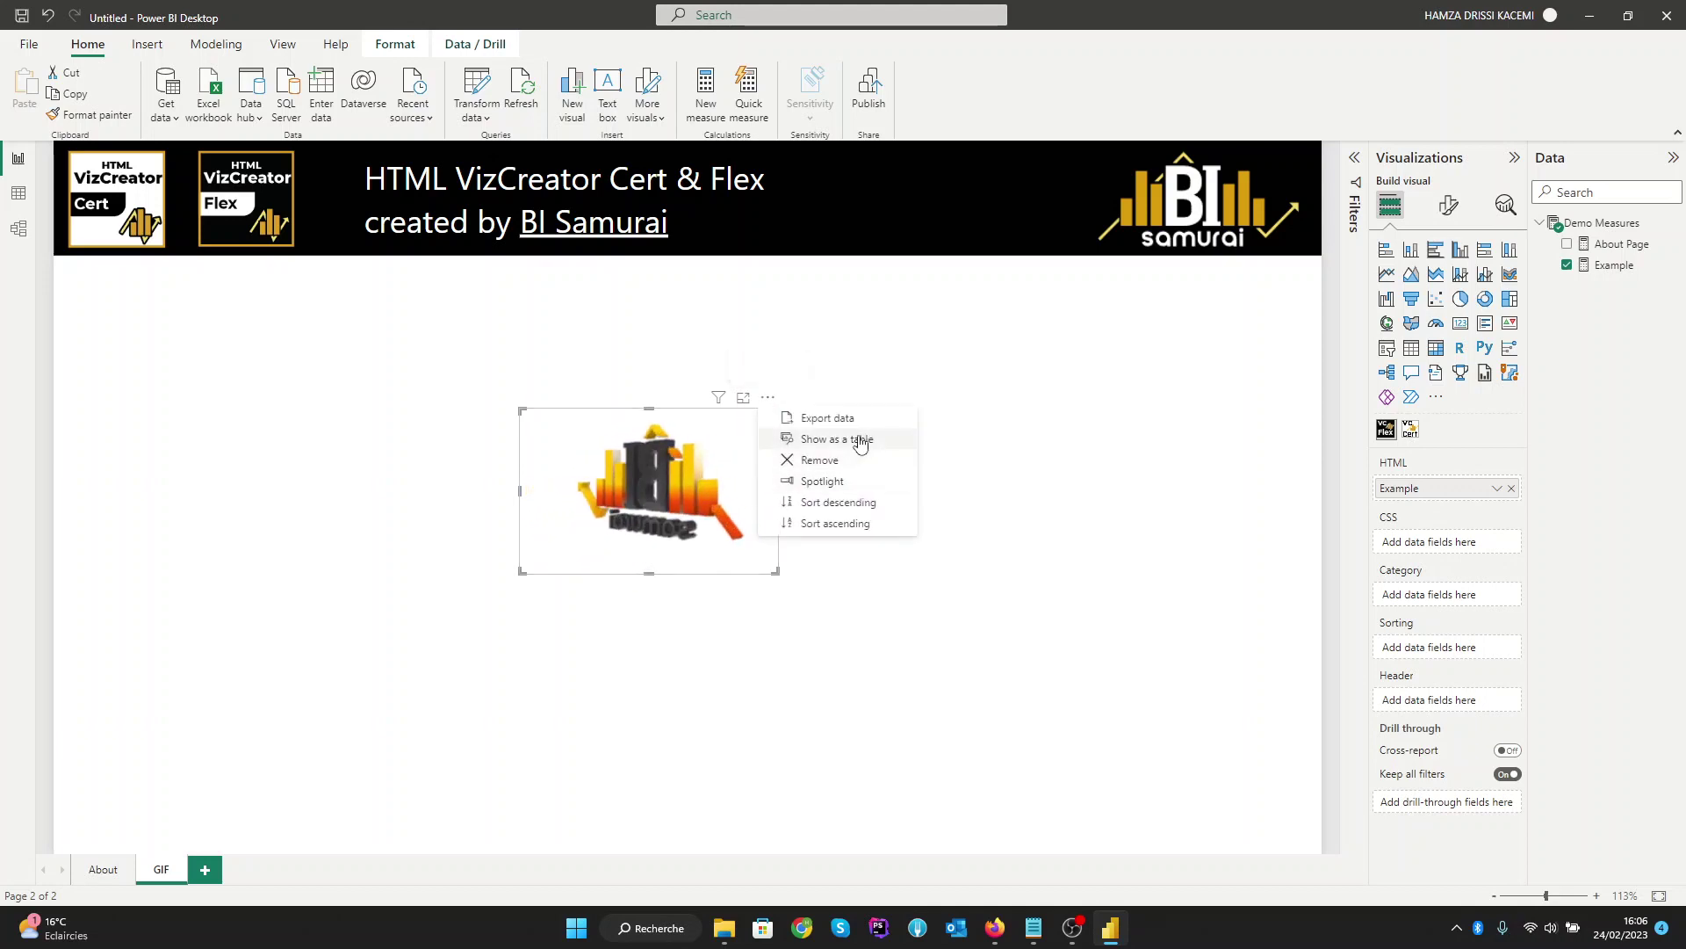
Step: Remove the logo visual and add an enlarged HTML VizCreator Flex visual lower on the page
click(820, 460)
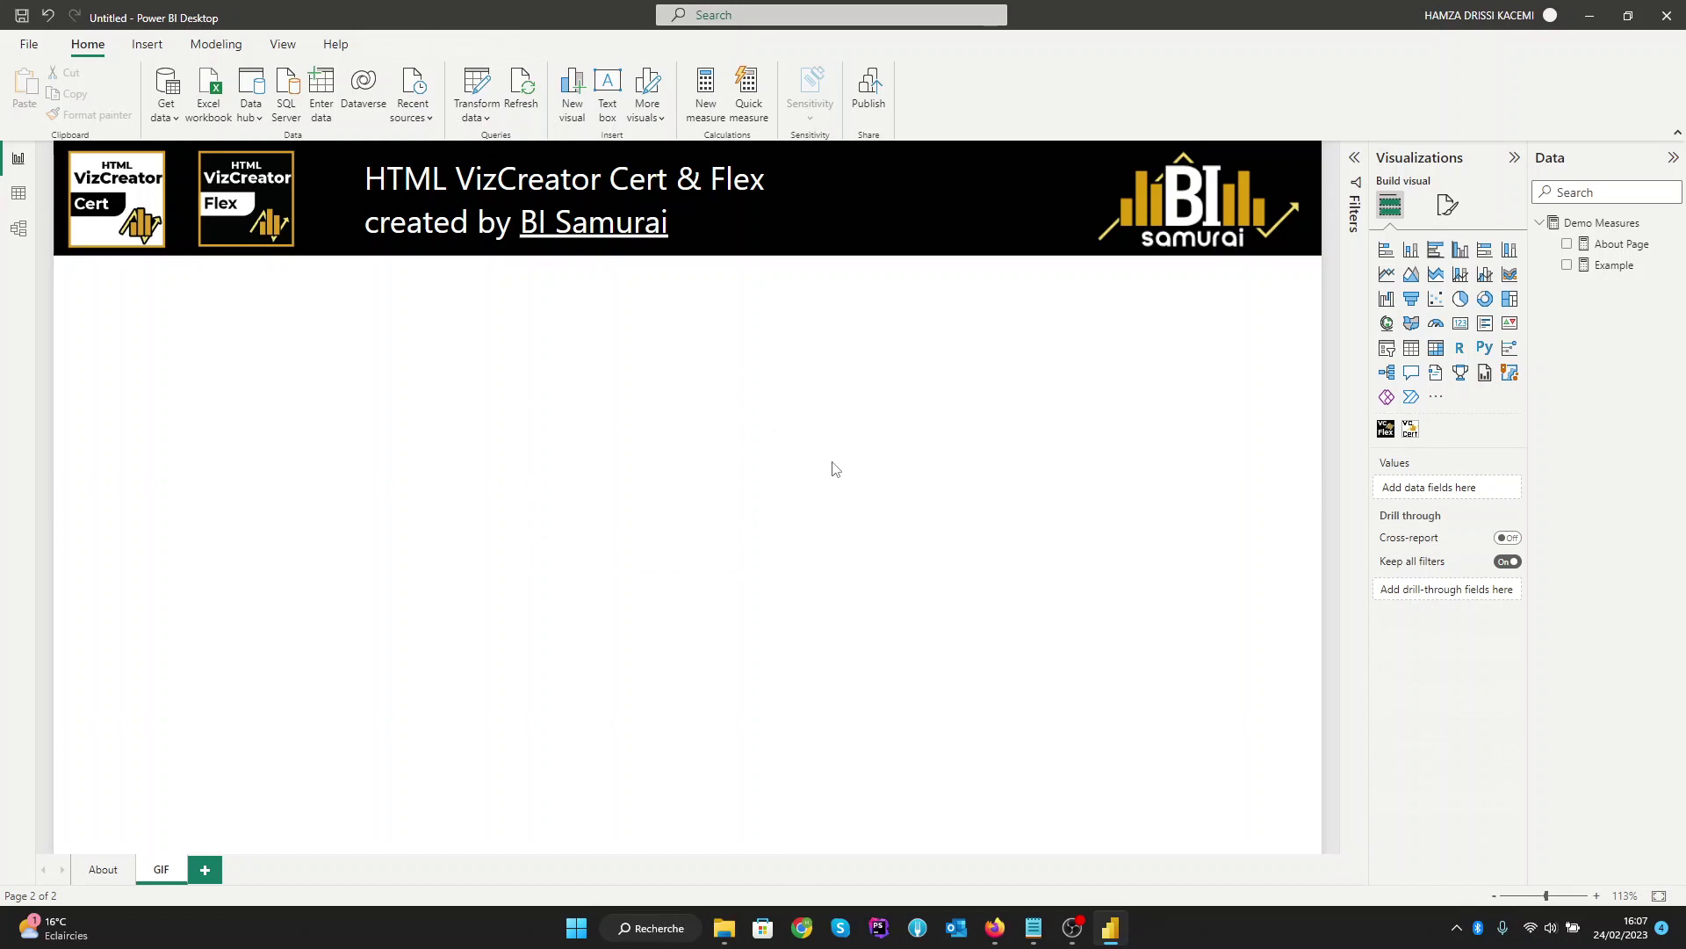
click(1385, 430)
drag(308, 482, 481, 524)
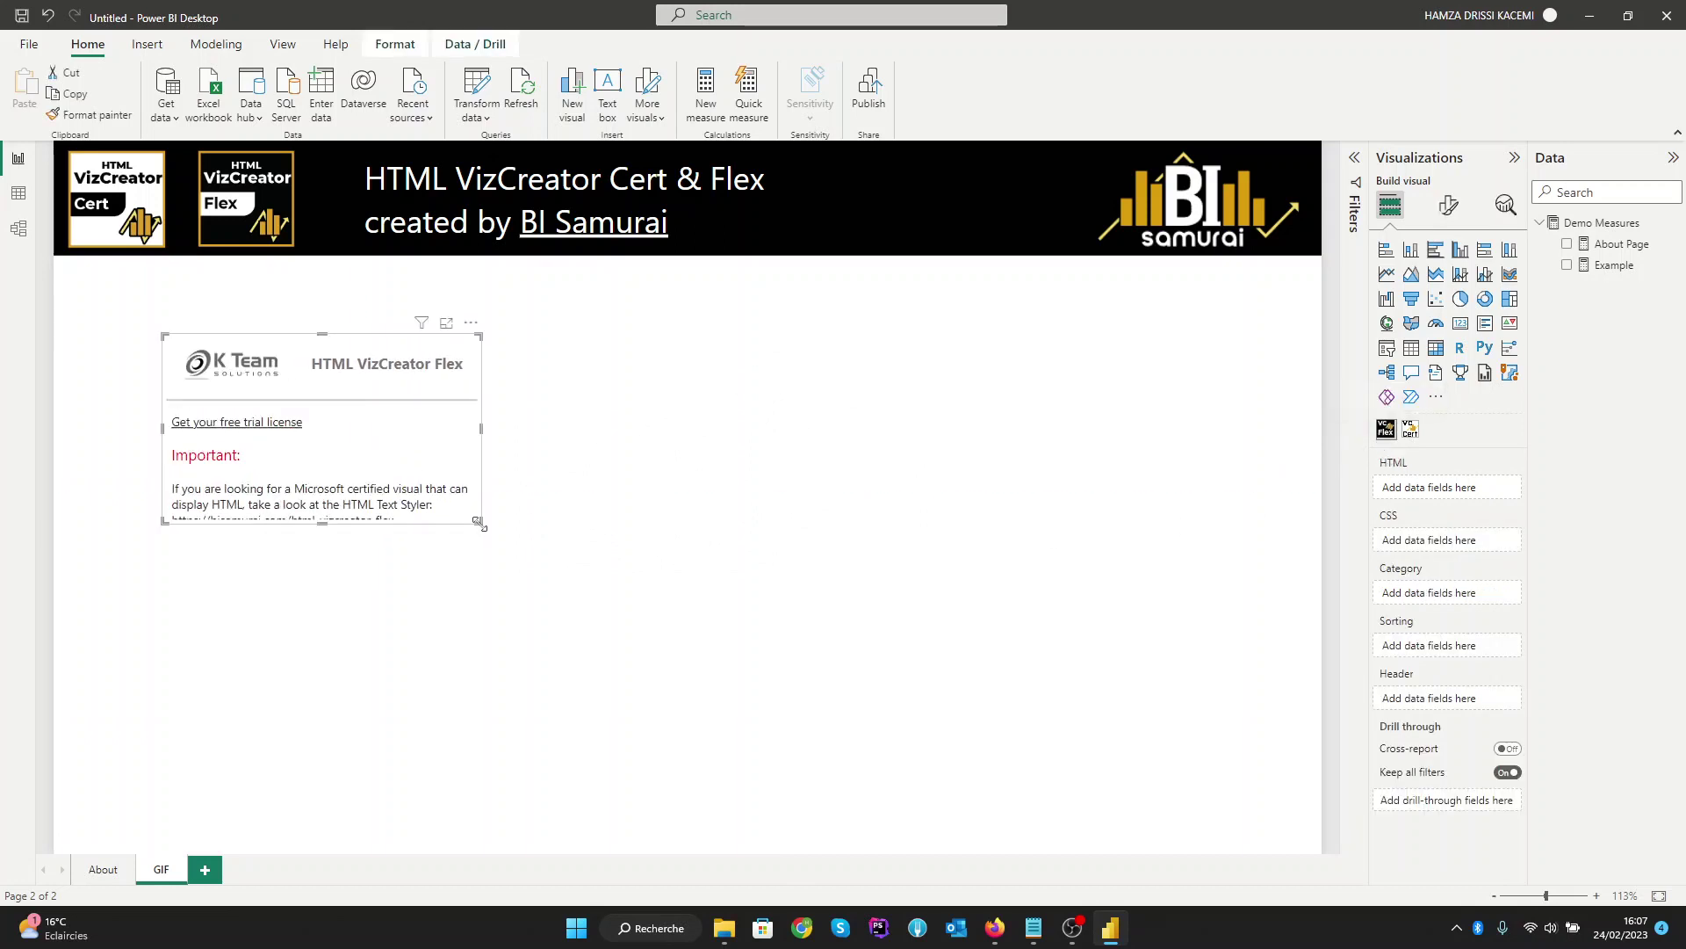
drag(471, 323, 466, 389)
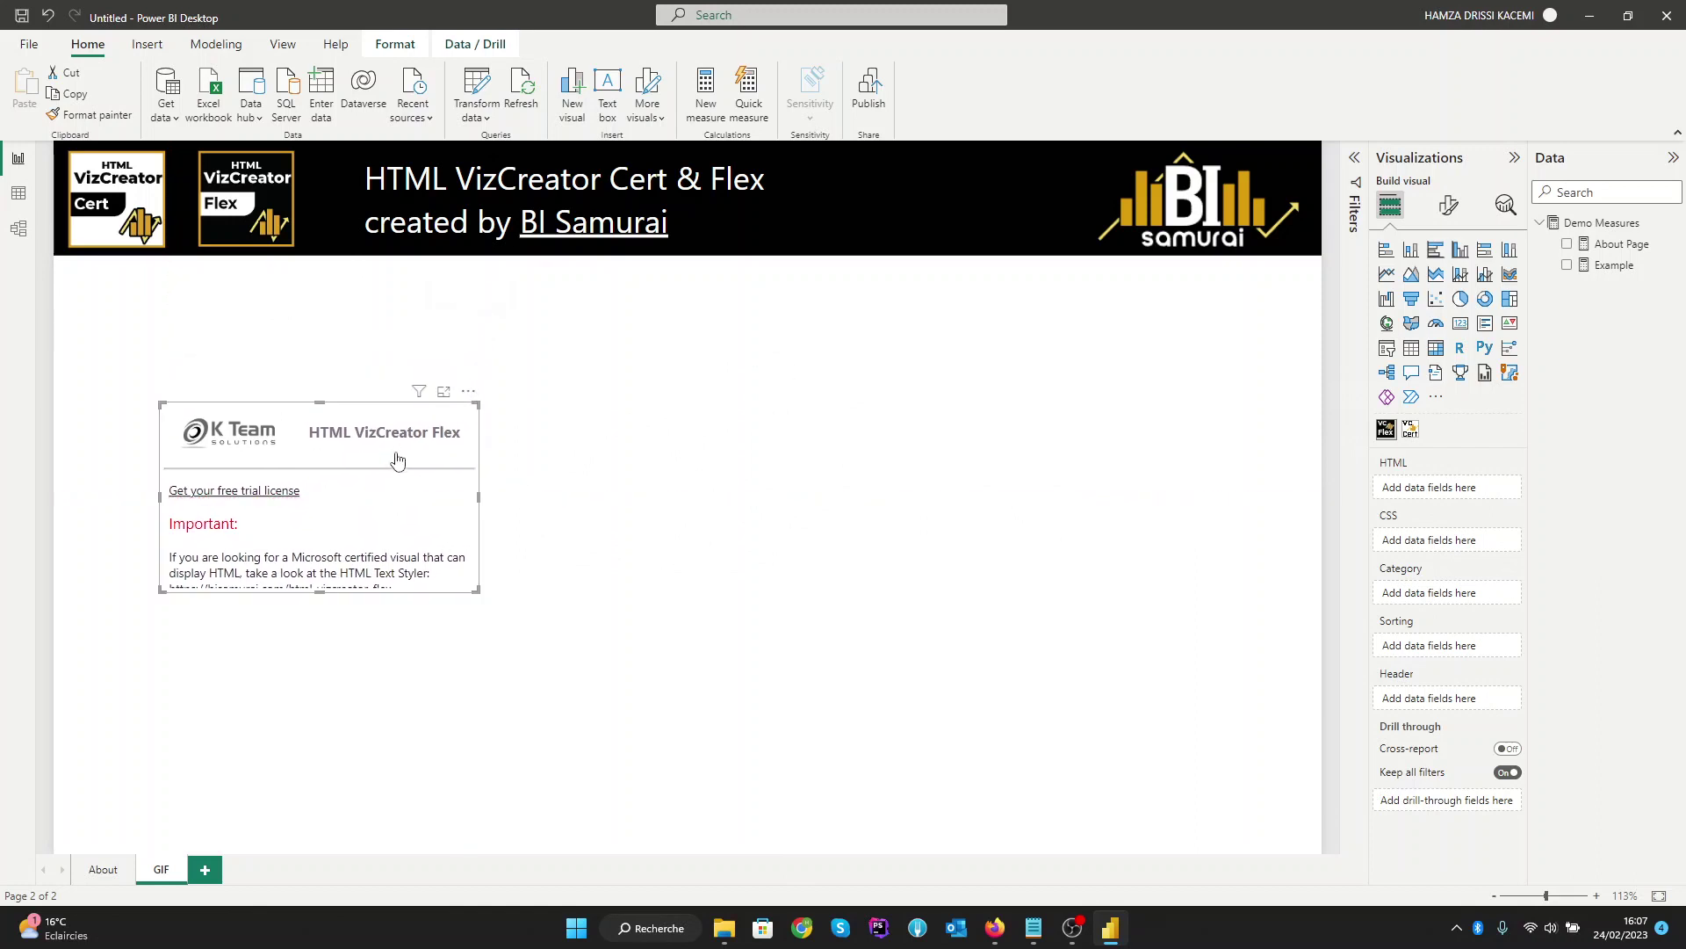
Step: Create a new measure in Demo Measures named GIF 1
click(1673, 230)
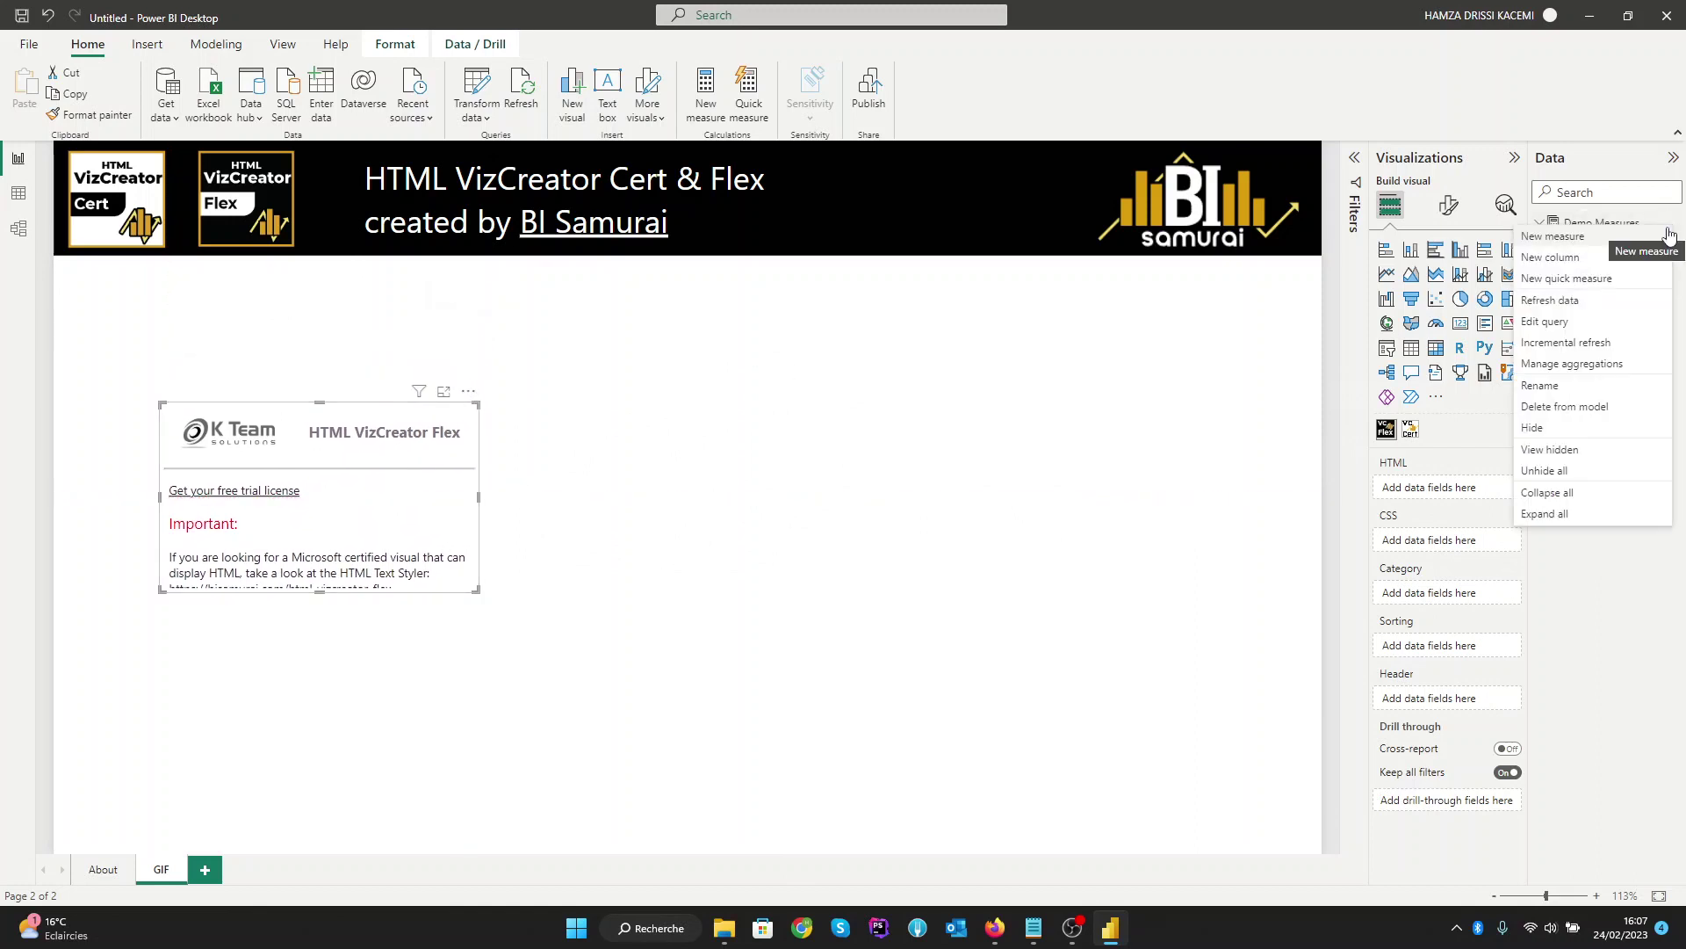
click(1592, 242)
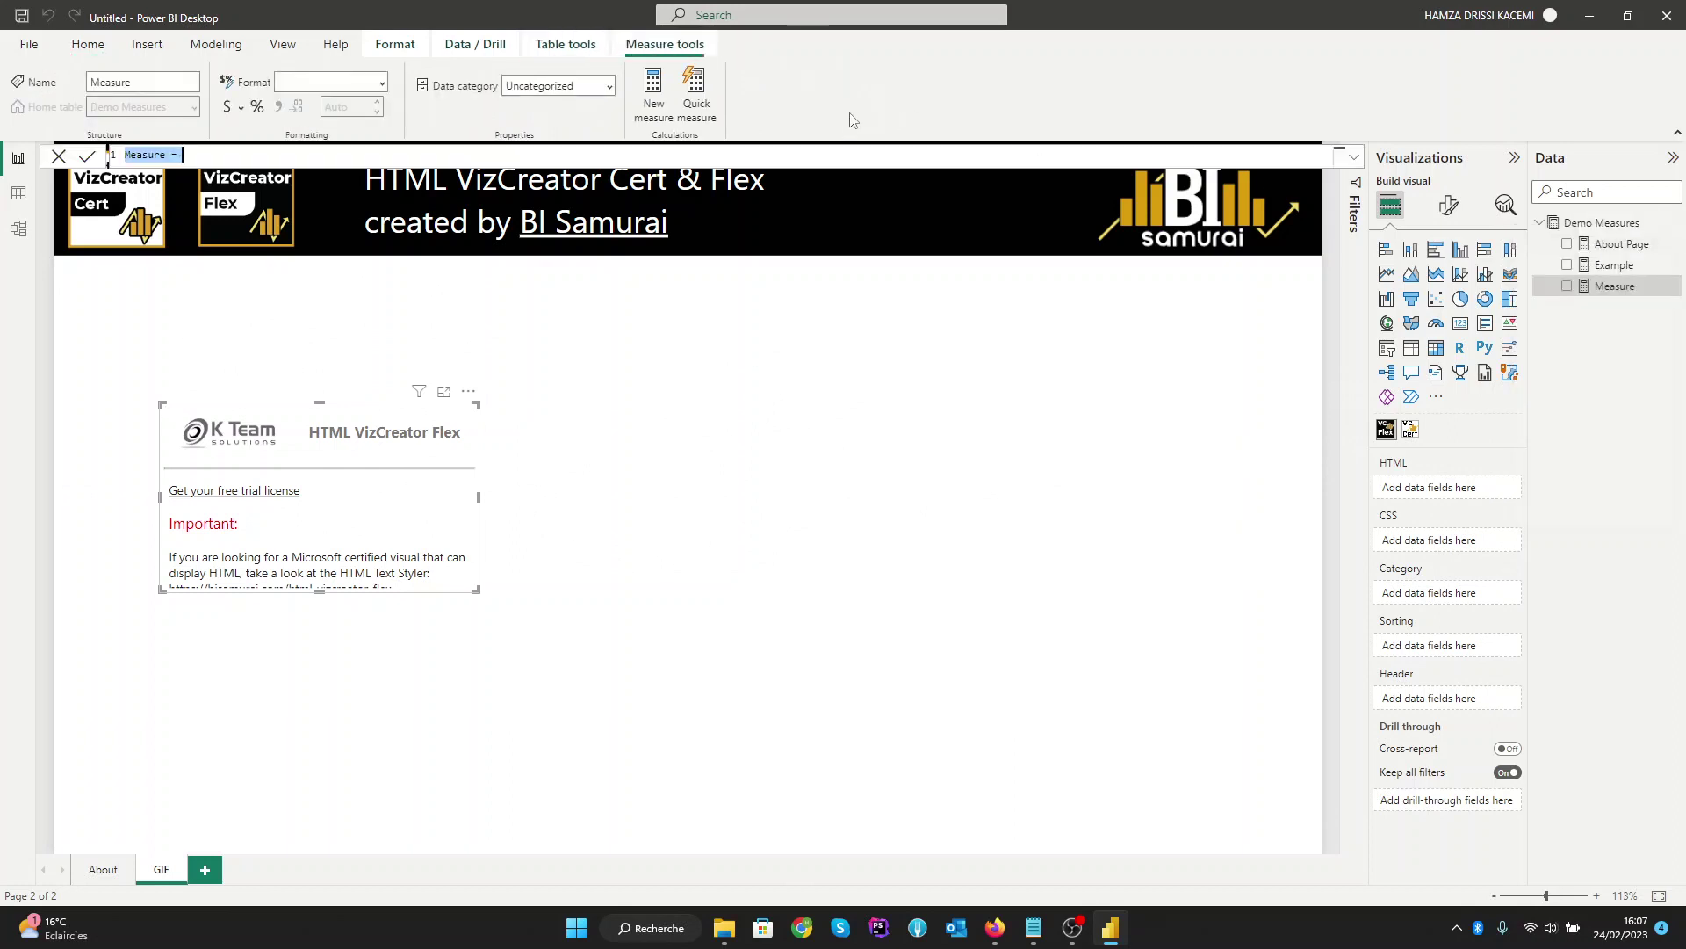
scroll(801, 157, up, 5)
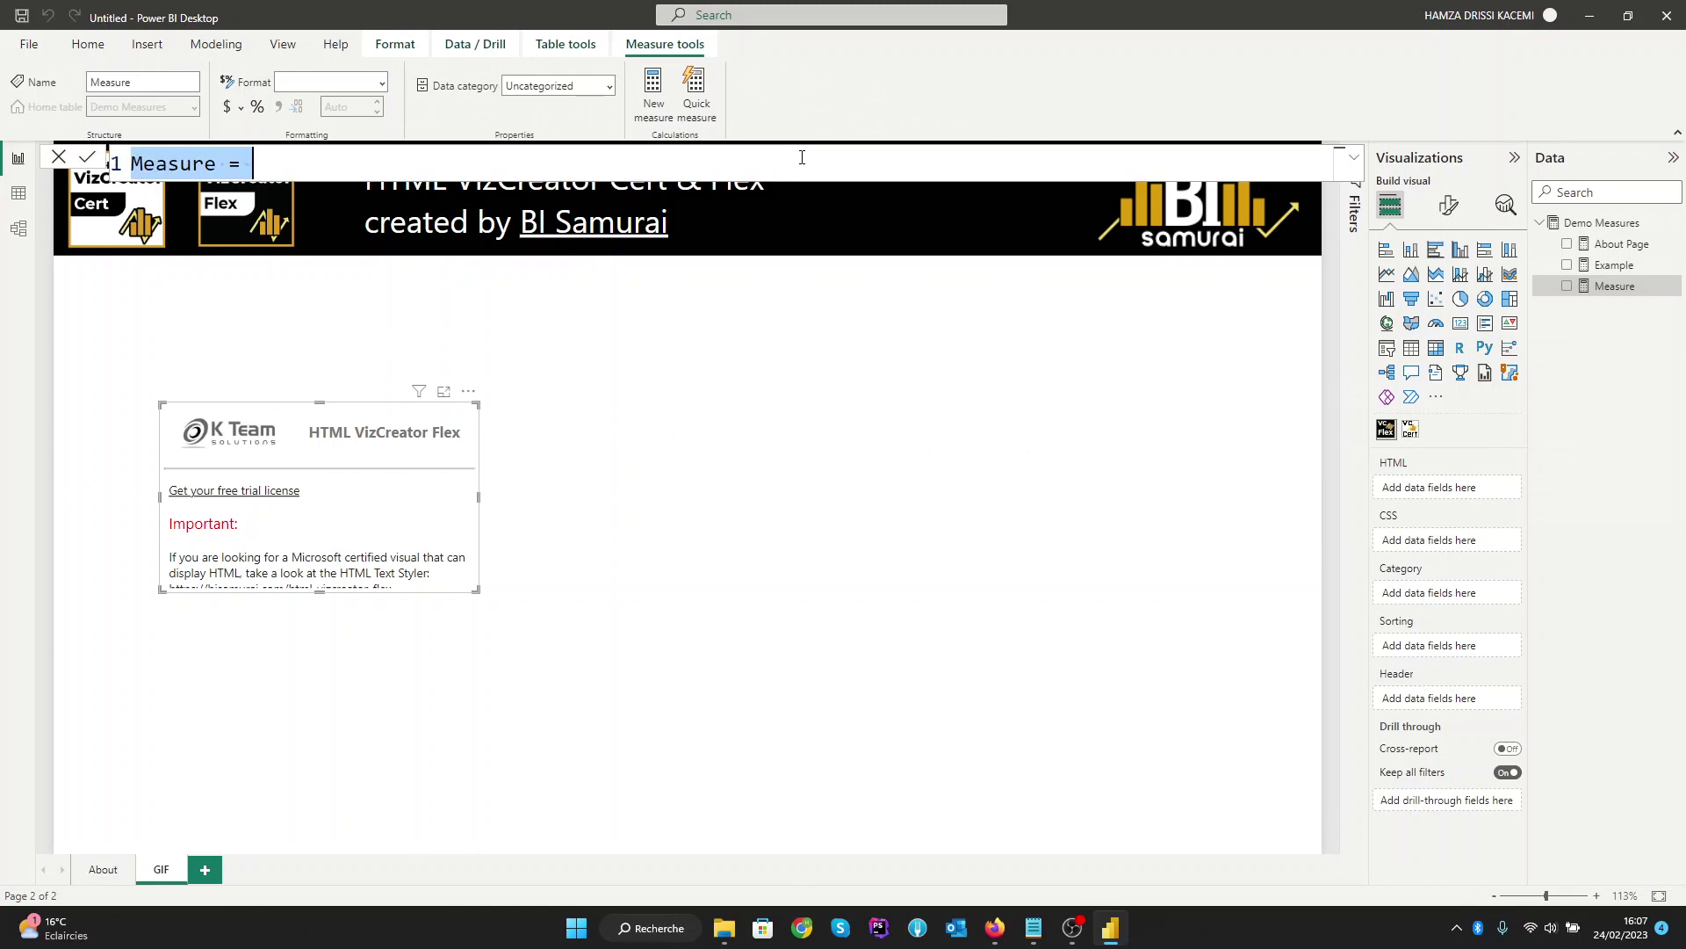
double_click(209, 178)
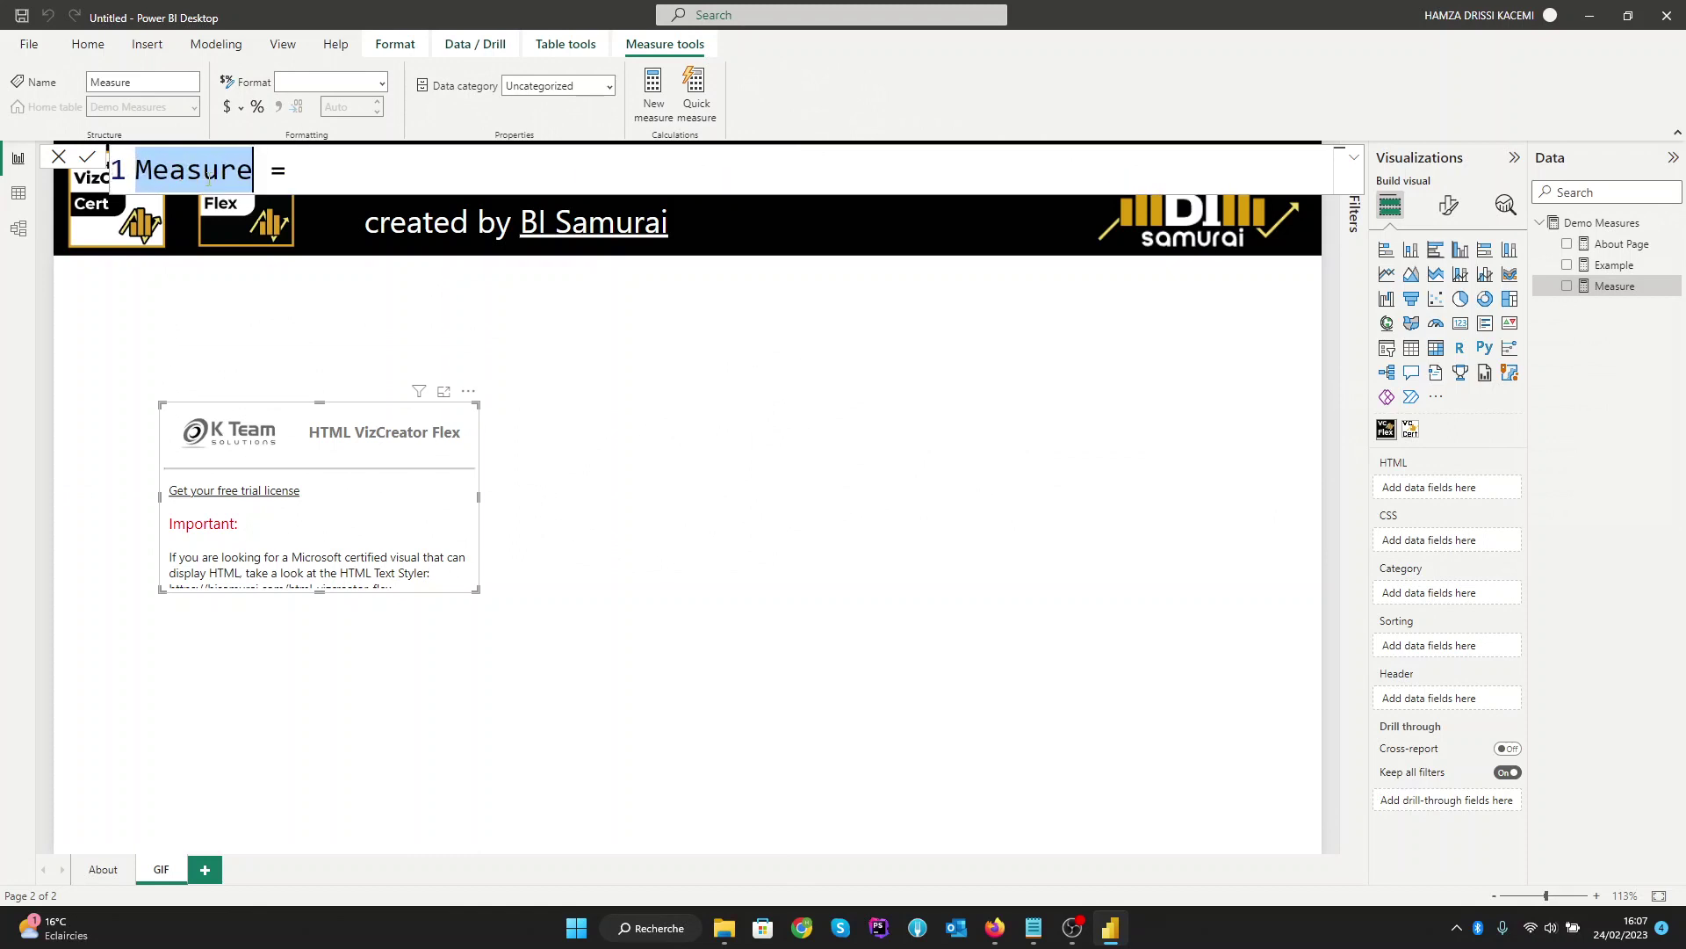
text(GIF 1)
Step: Write the formula as quoted lines holding <img src='' />
click(327, 174)
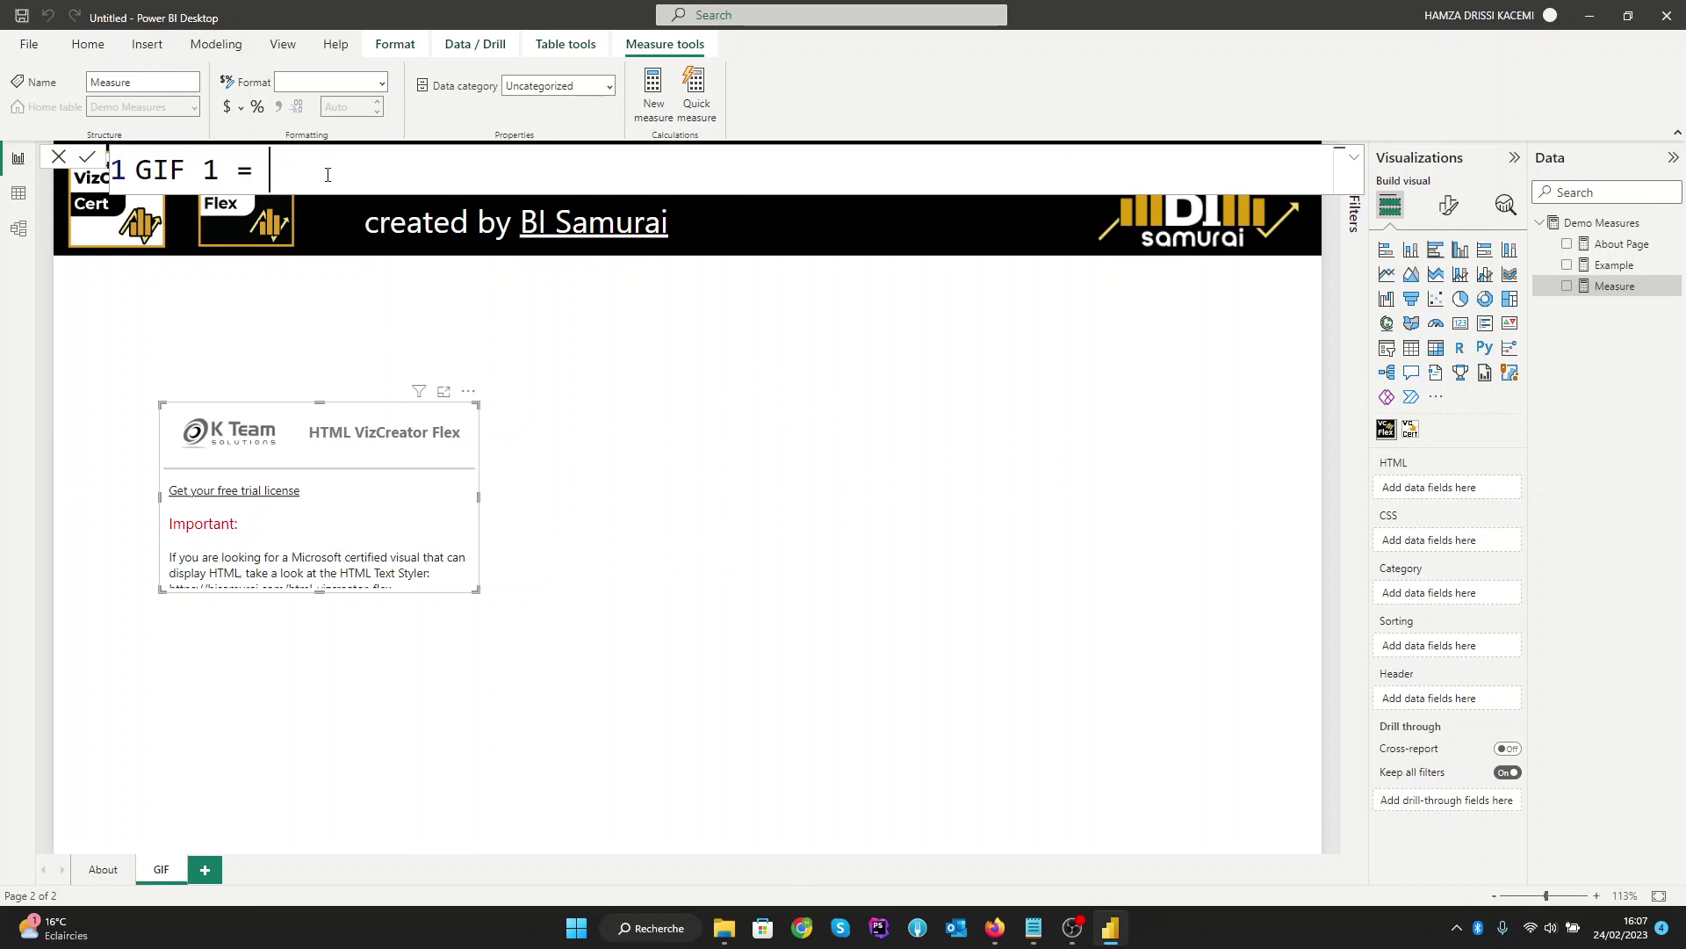
key(shift+Return)
text(")
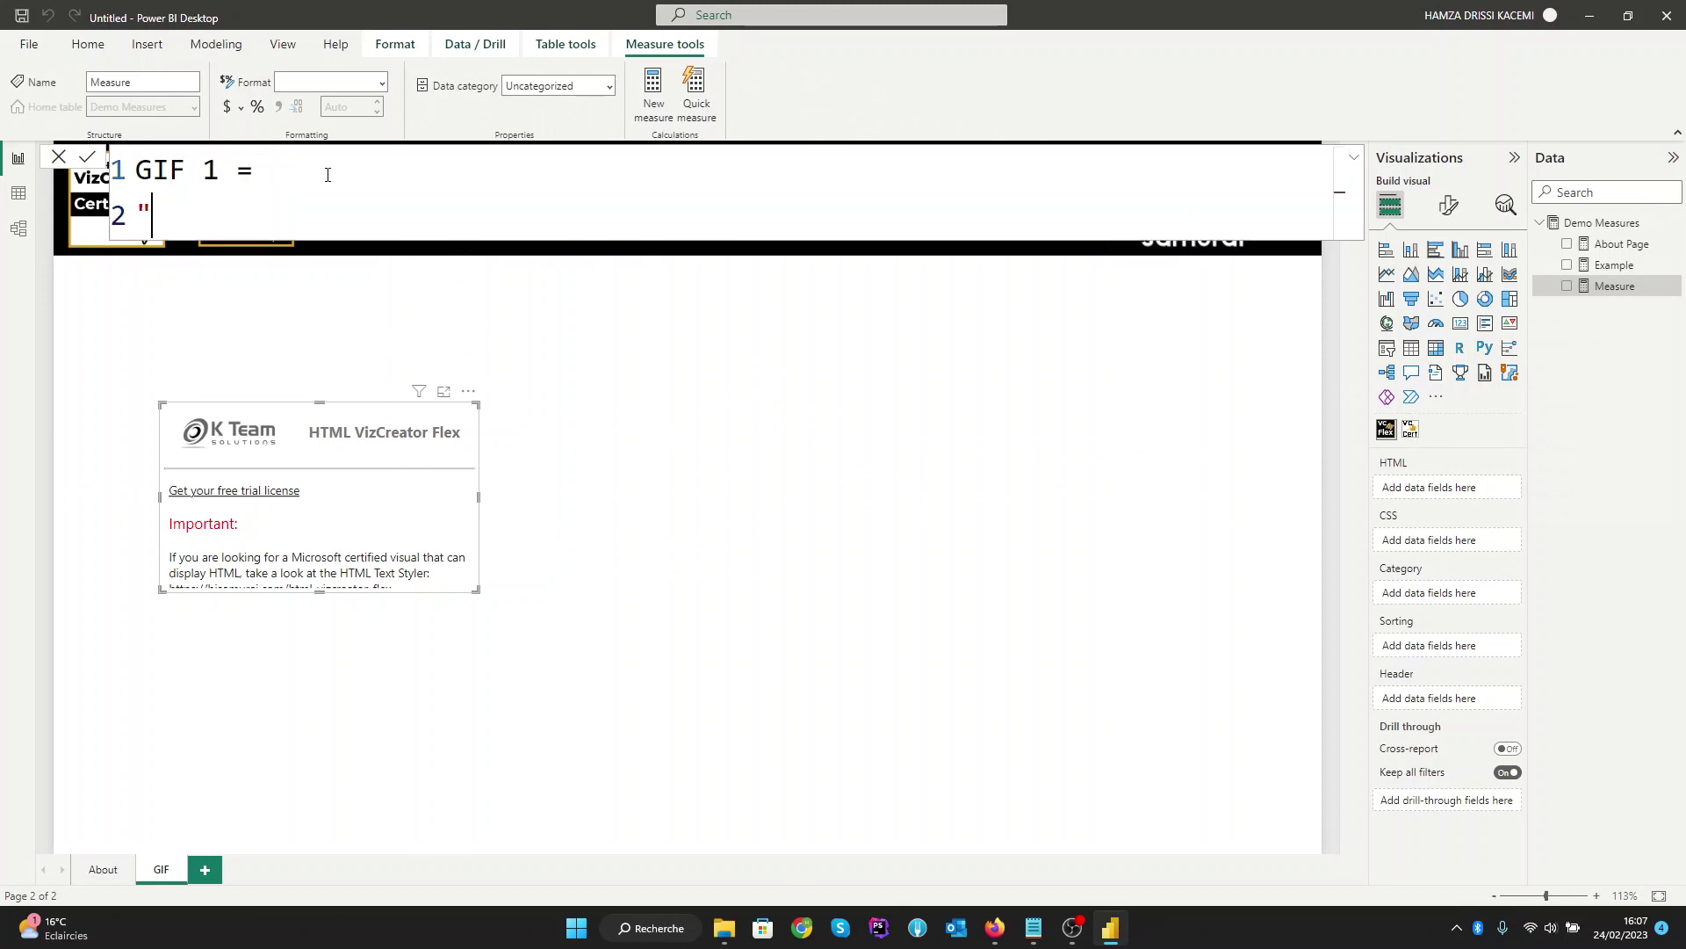
key(shift+Return)
key(shift+Return)
text(")
key(Up)
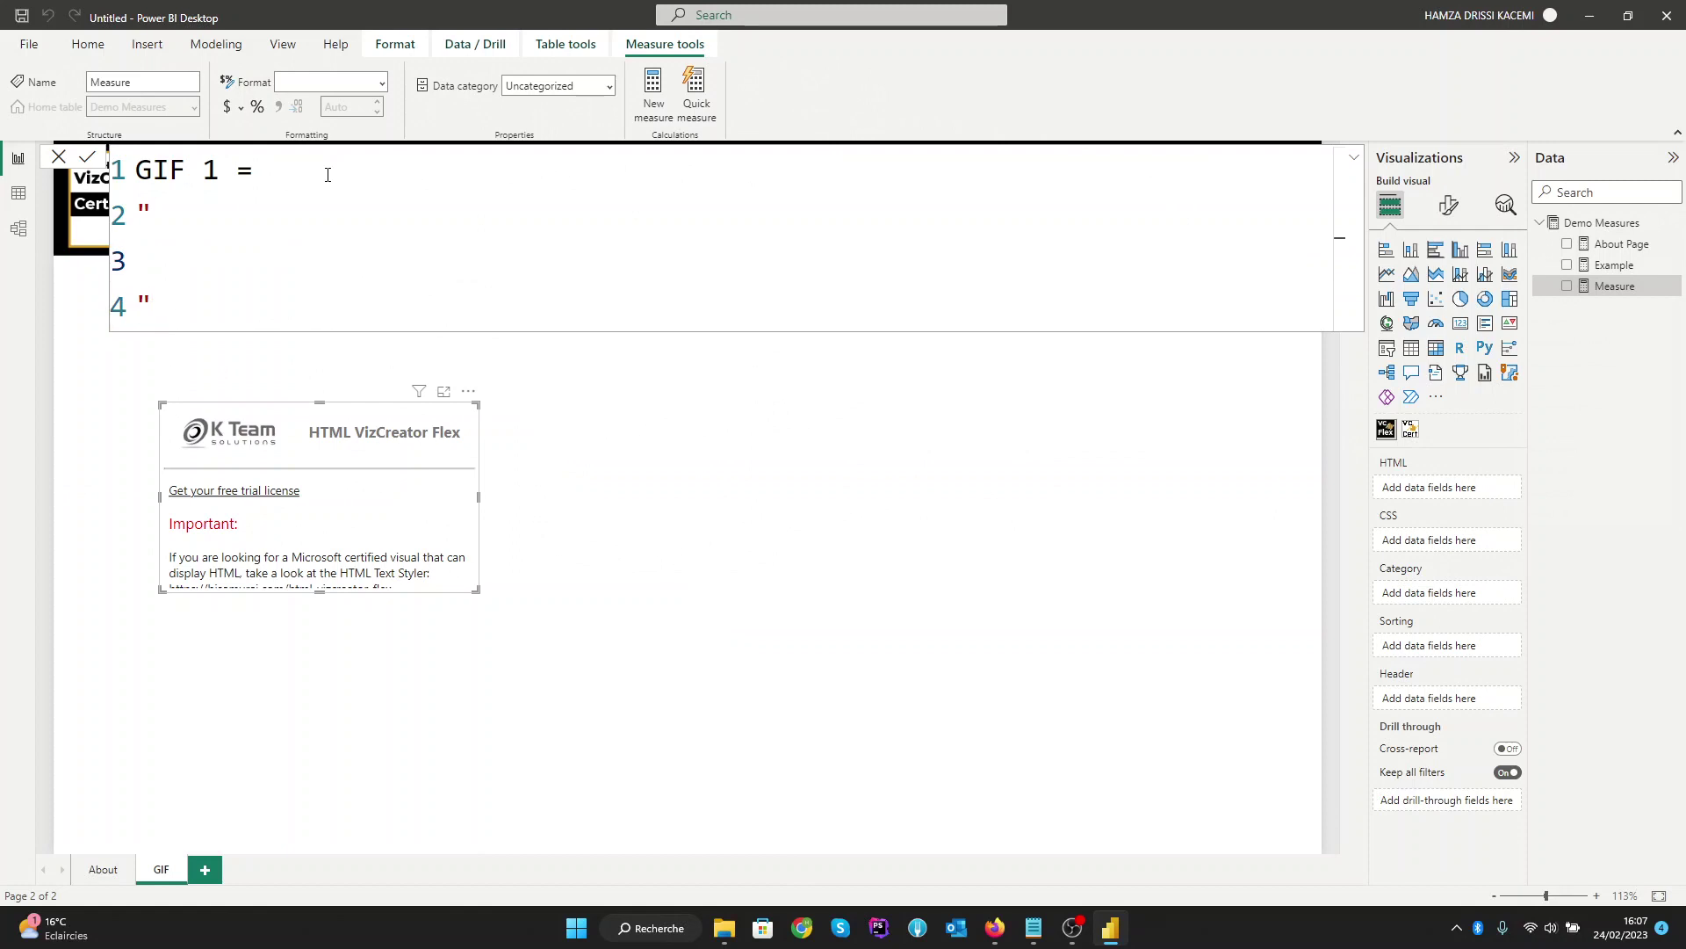
text(<img src='' />)
Step: Copy the GIF link from the Notepad notes and place the cursor between the src quotes
click(1033, 928)
triple_click(720, 191)
key(ctrl+c)
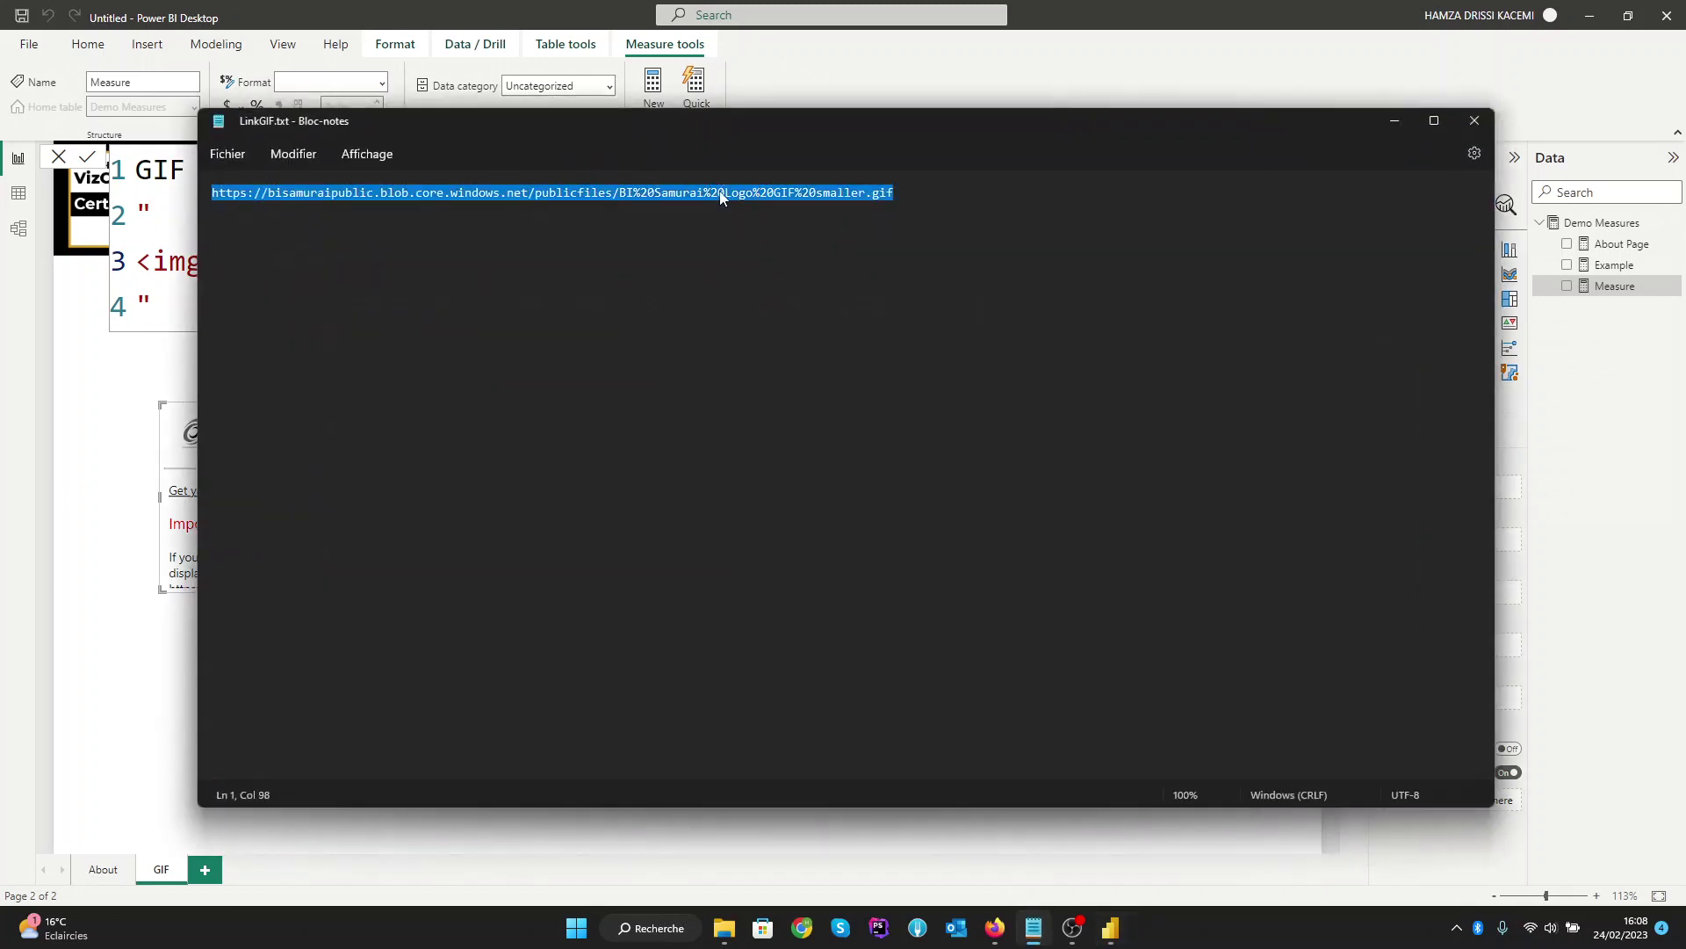
click(1403, 121)
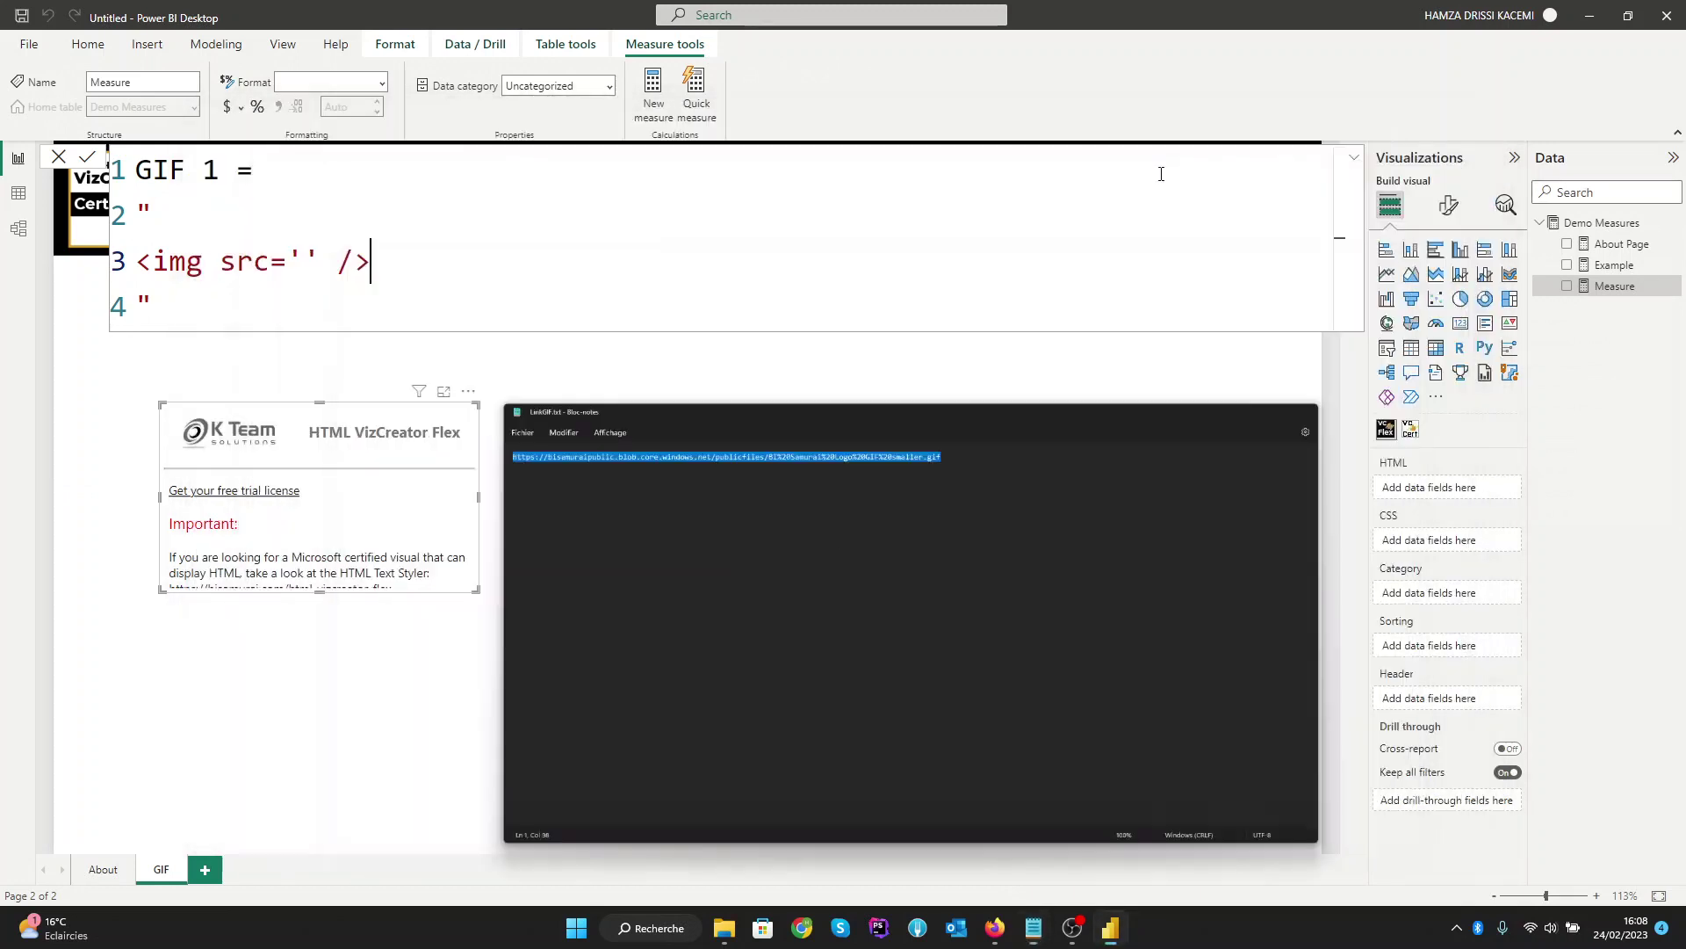
click(304, 260)
Step: Paste the GIF link as the source, commit GIF 1, bind it to the Flex HTML field, and reposition it
key(ctrl+v)
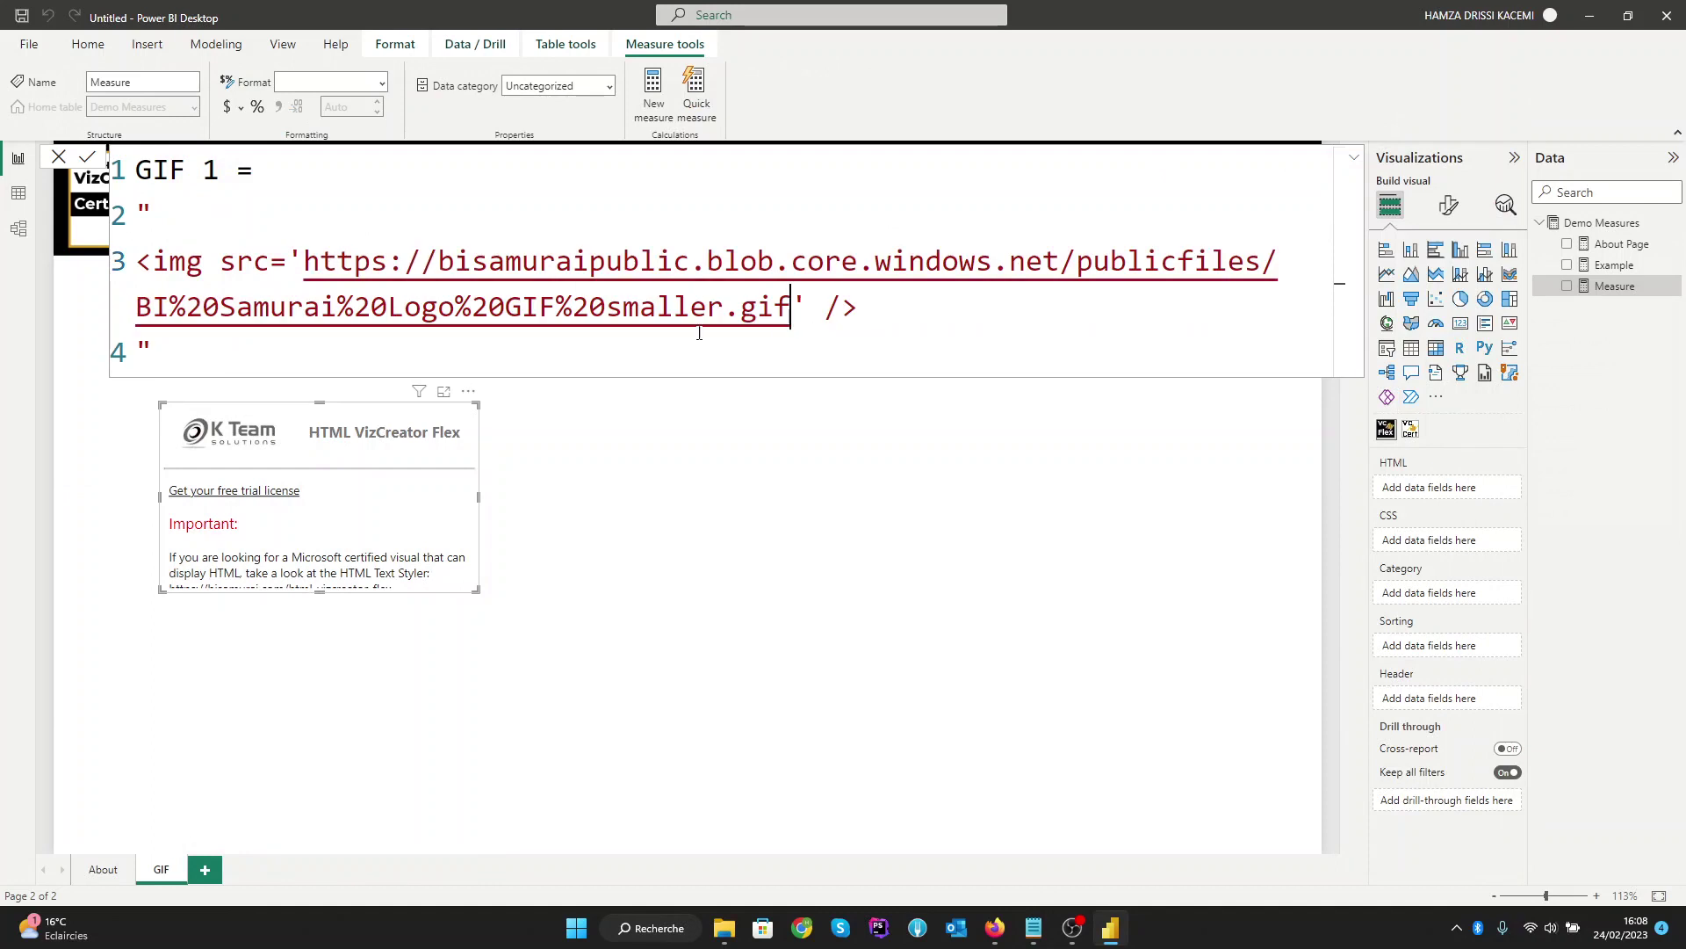
key(Return)
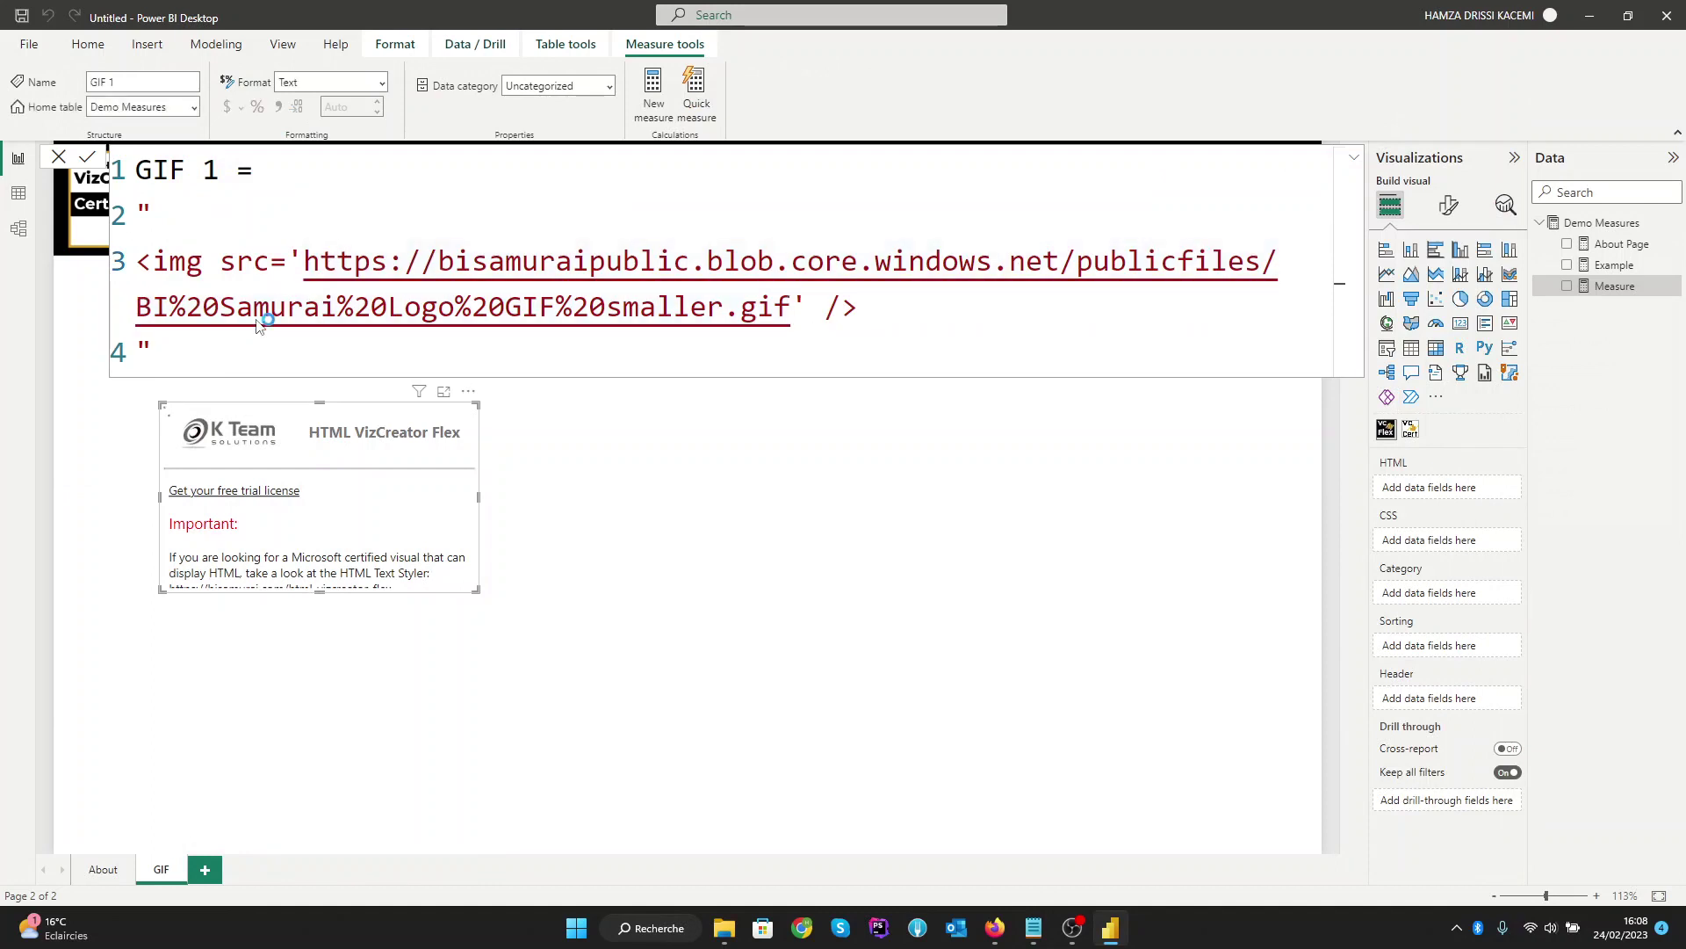
click(58, 160)
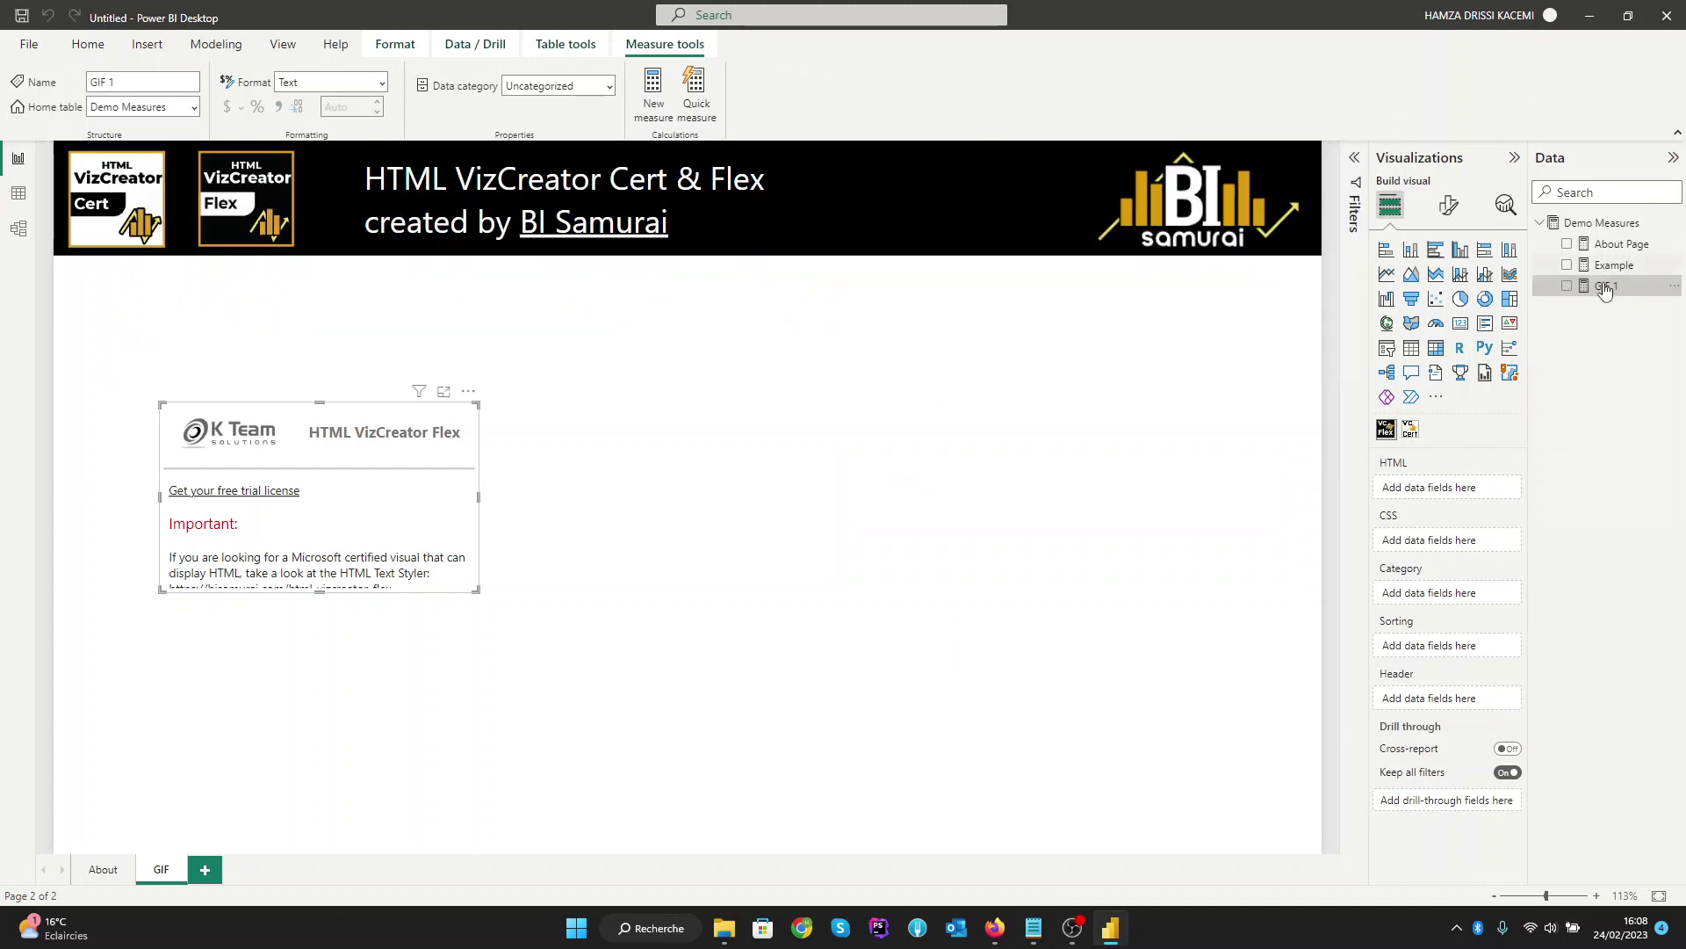
drag(1611, 296, 1423, 488)
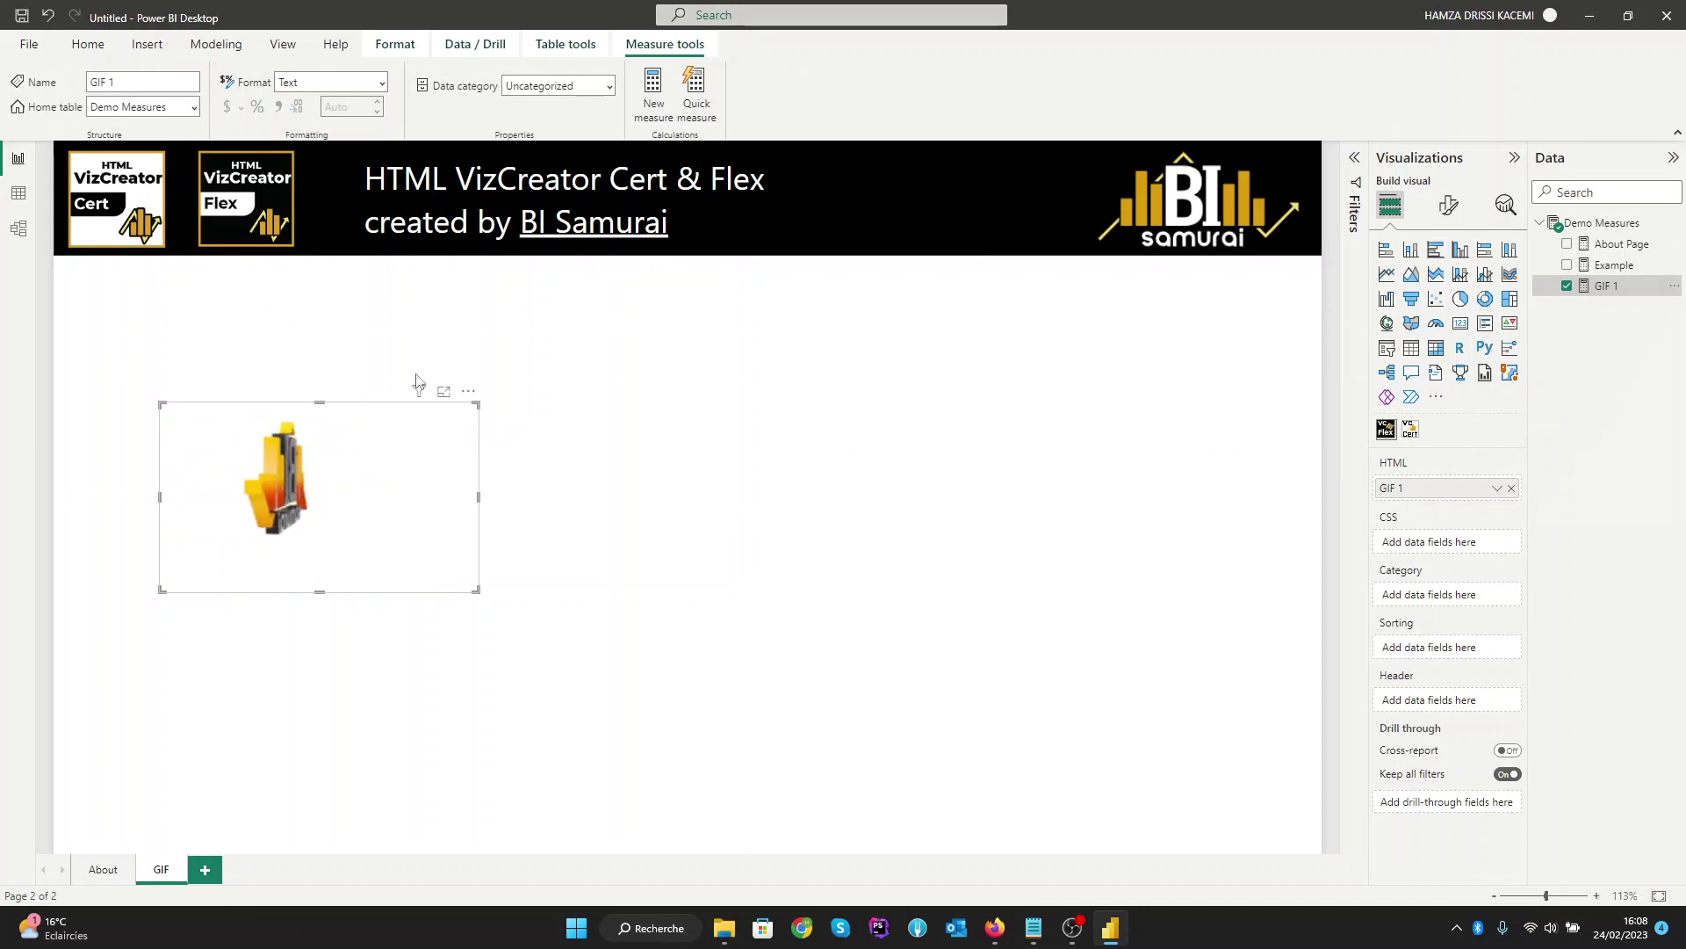
drag(468, 402, 426, 465)
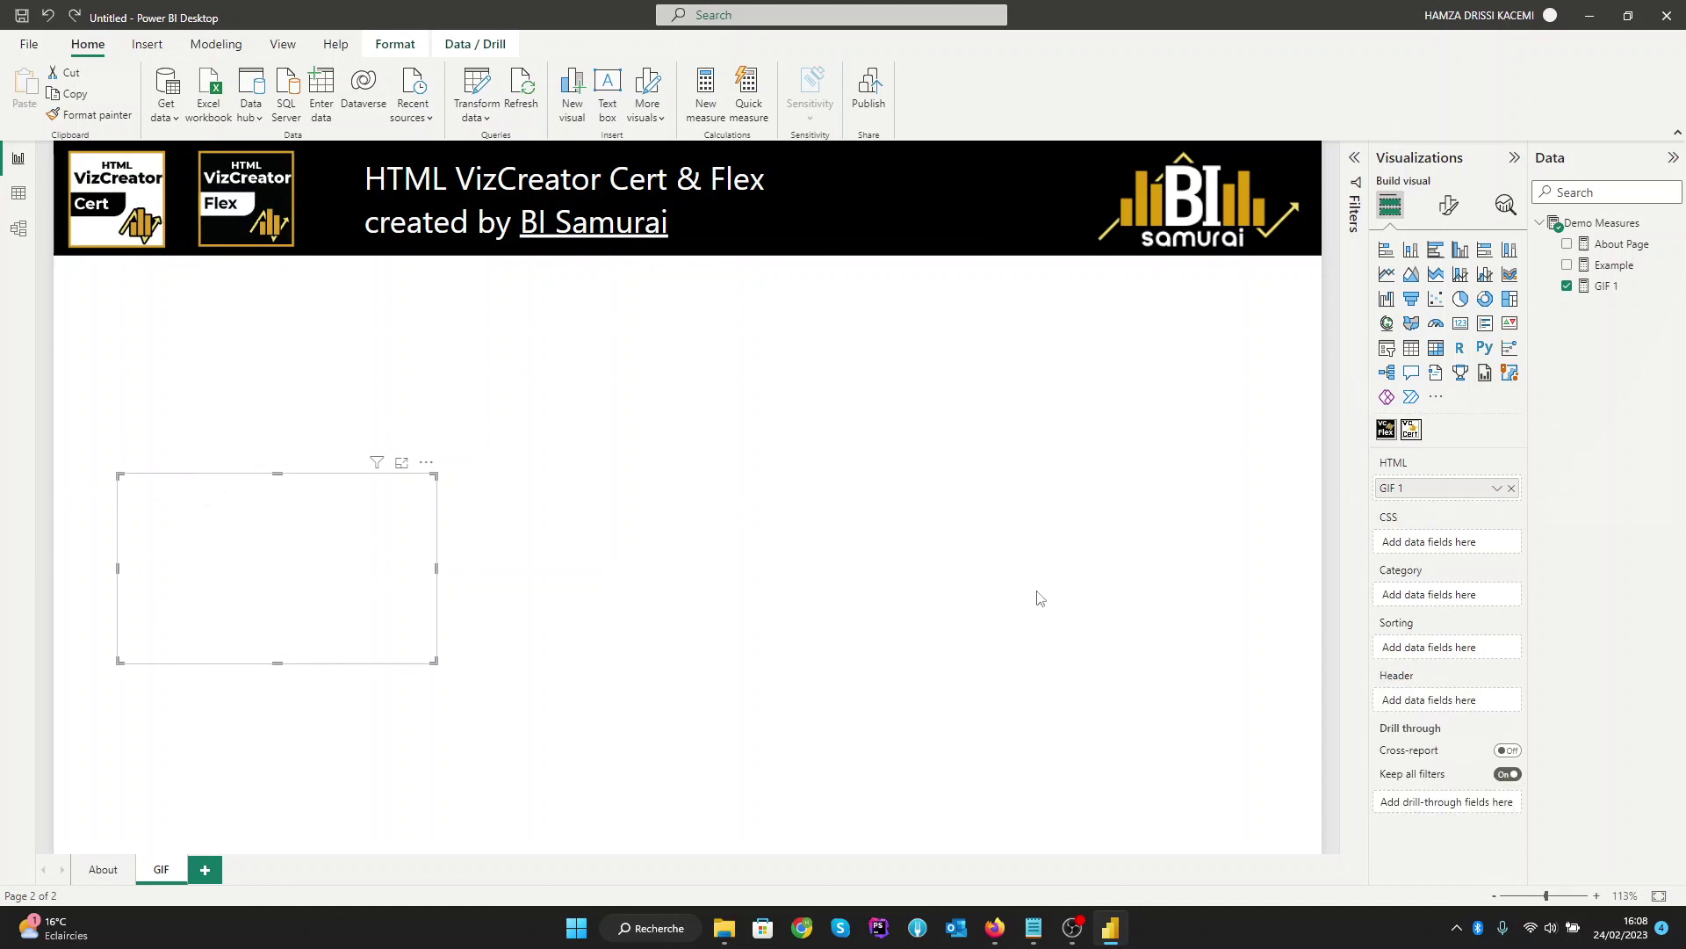
Step: Add an HTML VizCreator Cert visual, centre it on the page and widen it
click(1133, 499)
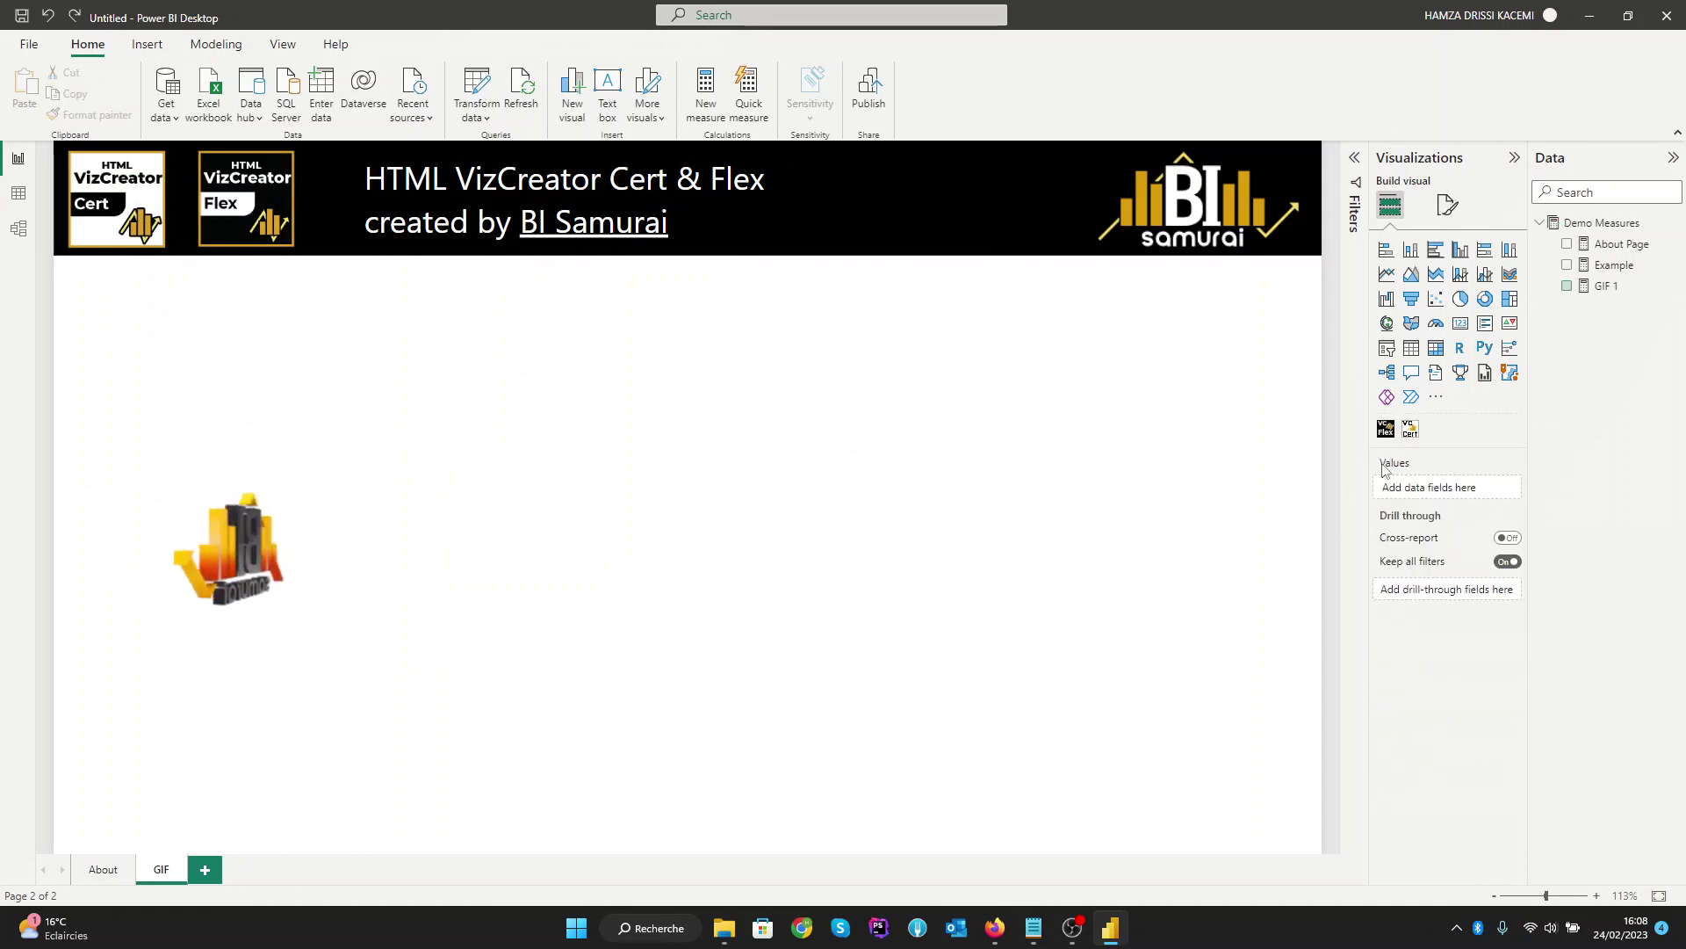
click(1410, 429)
drag(301, 289, 708, 474)
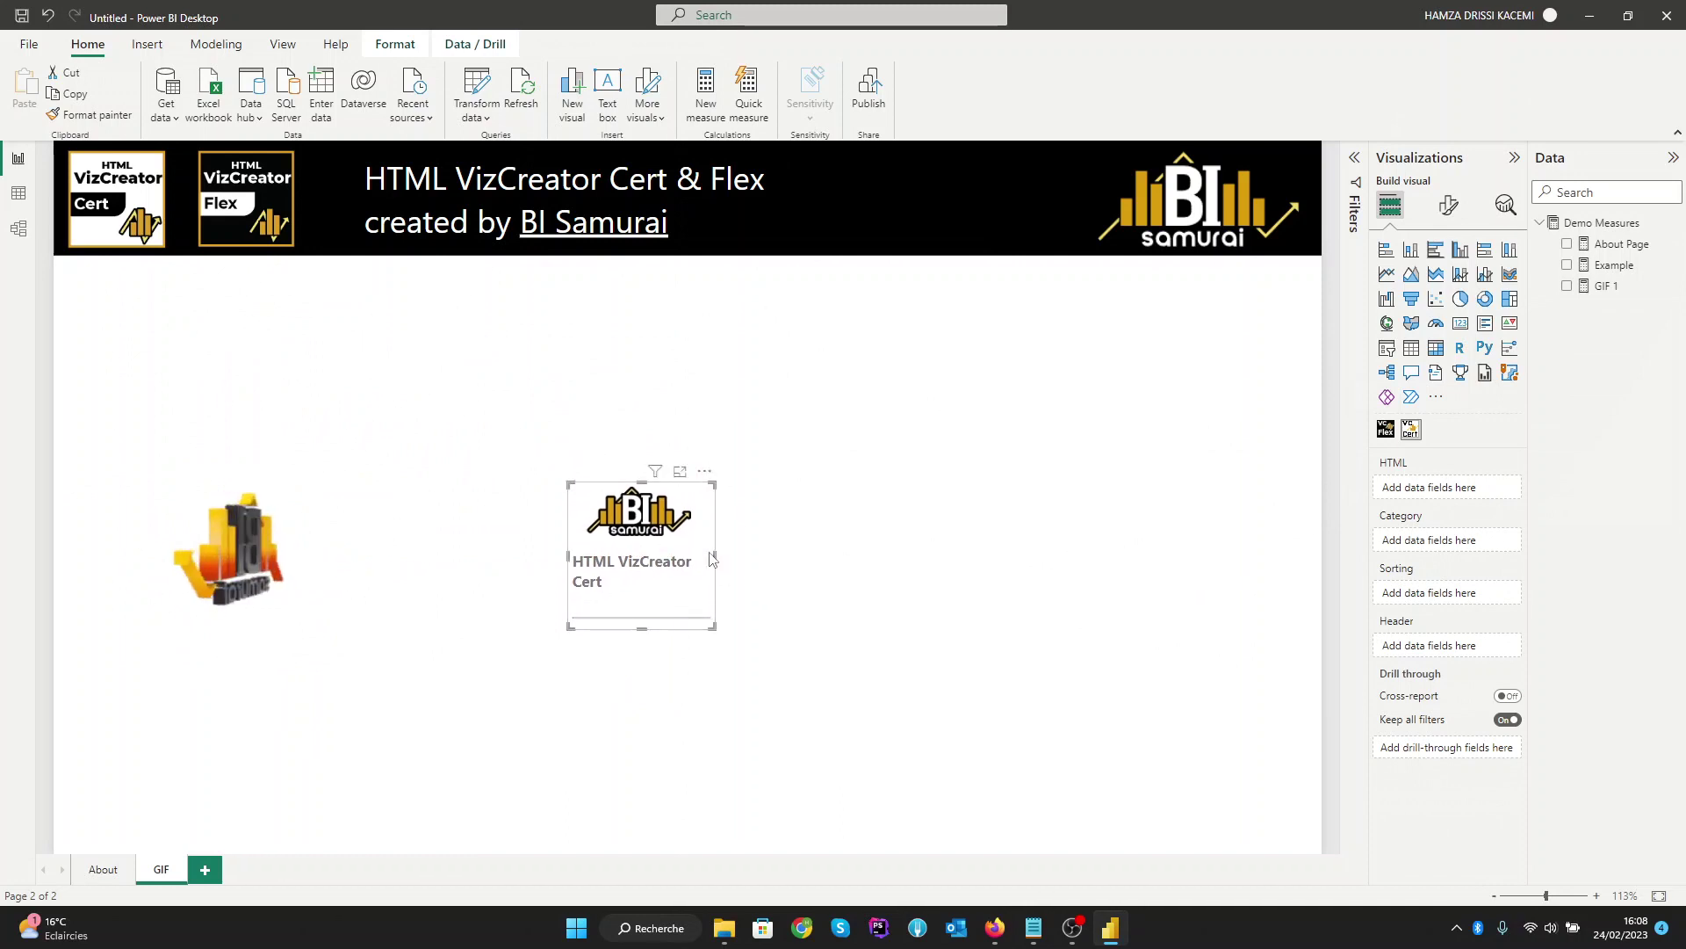
drag(717, 556, 1004, 666)
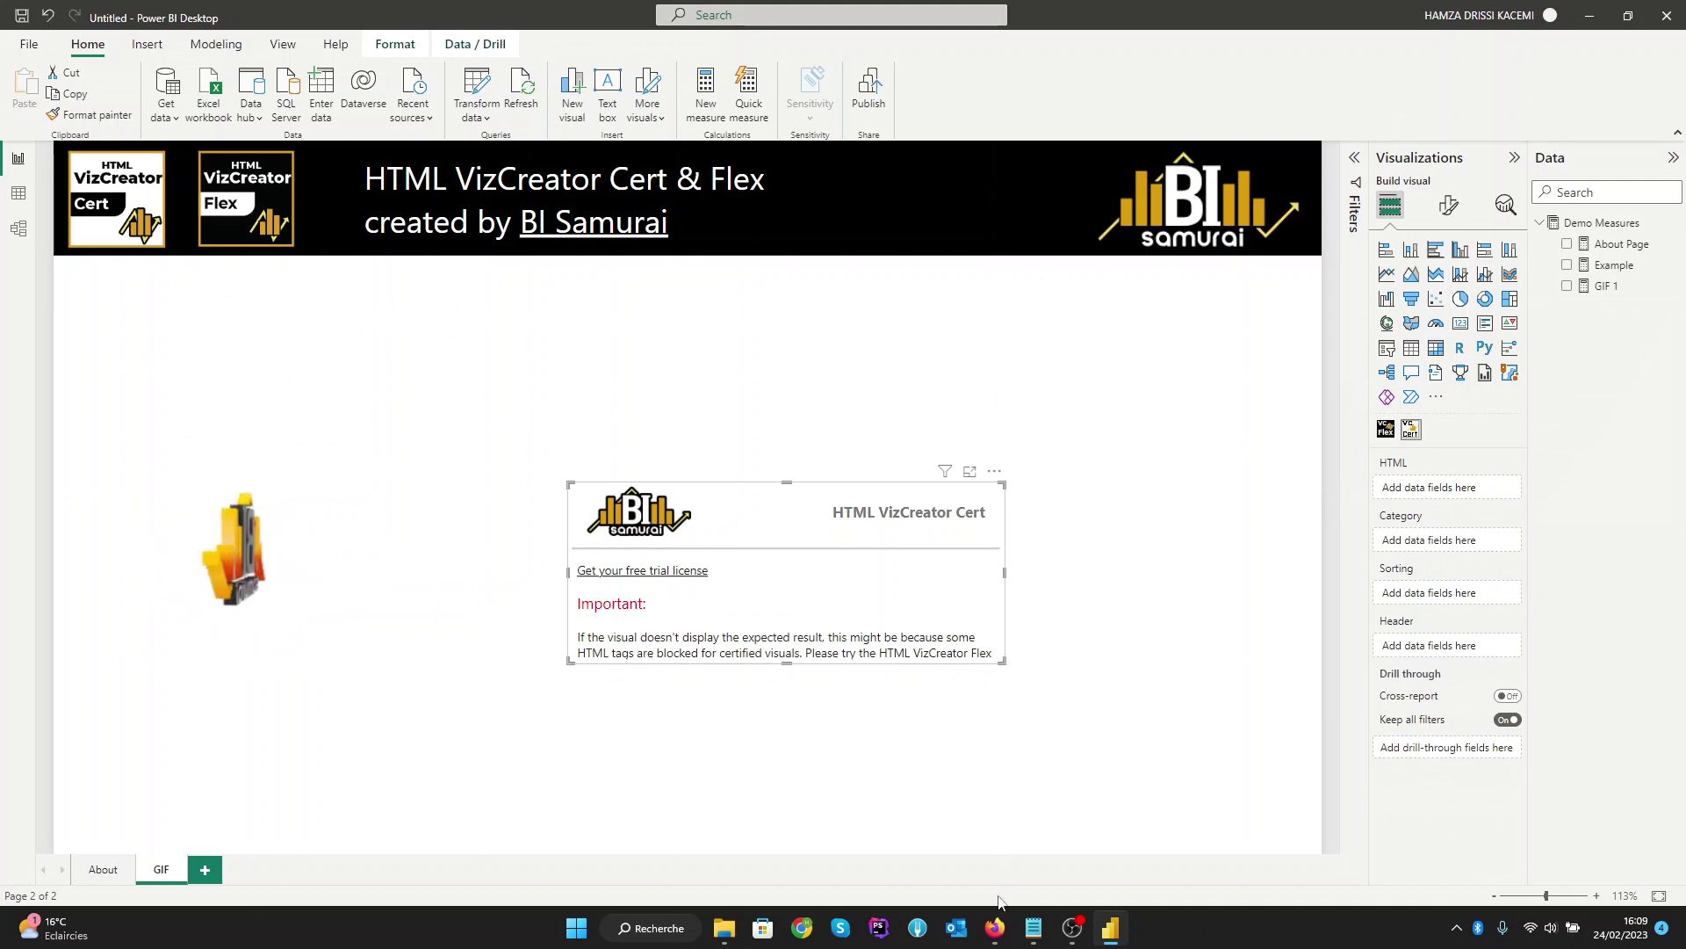
Step: Go to bisamurai.com/converter in Firefox
click(994, 927)
click(504, 60)
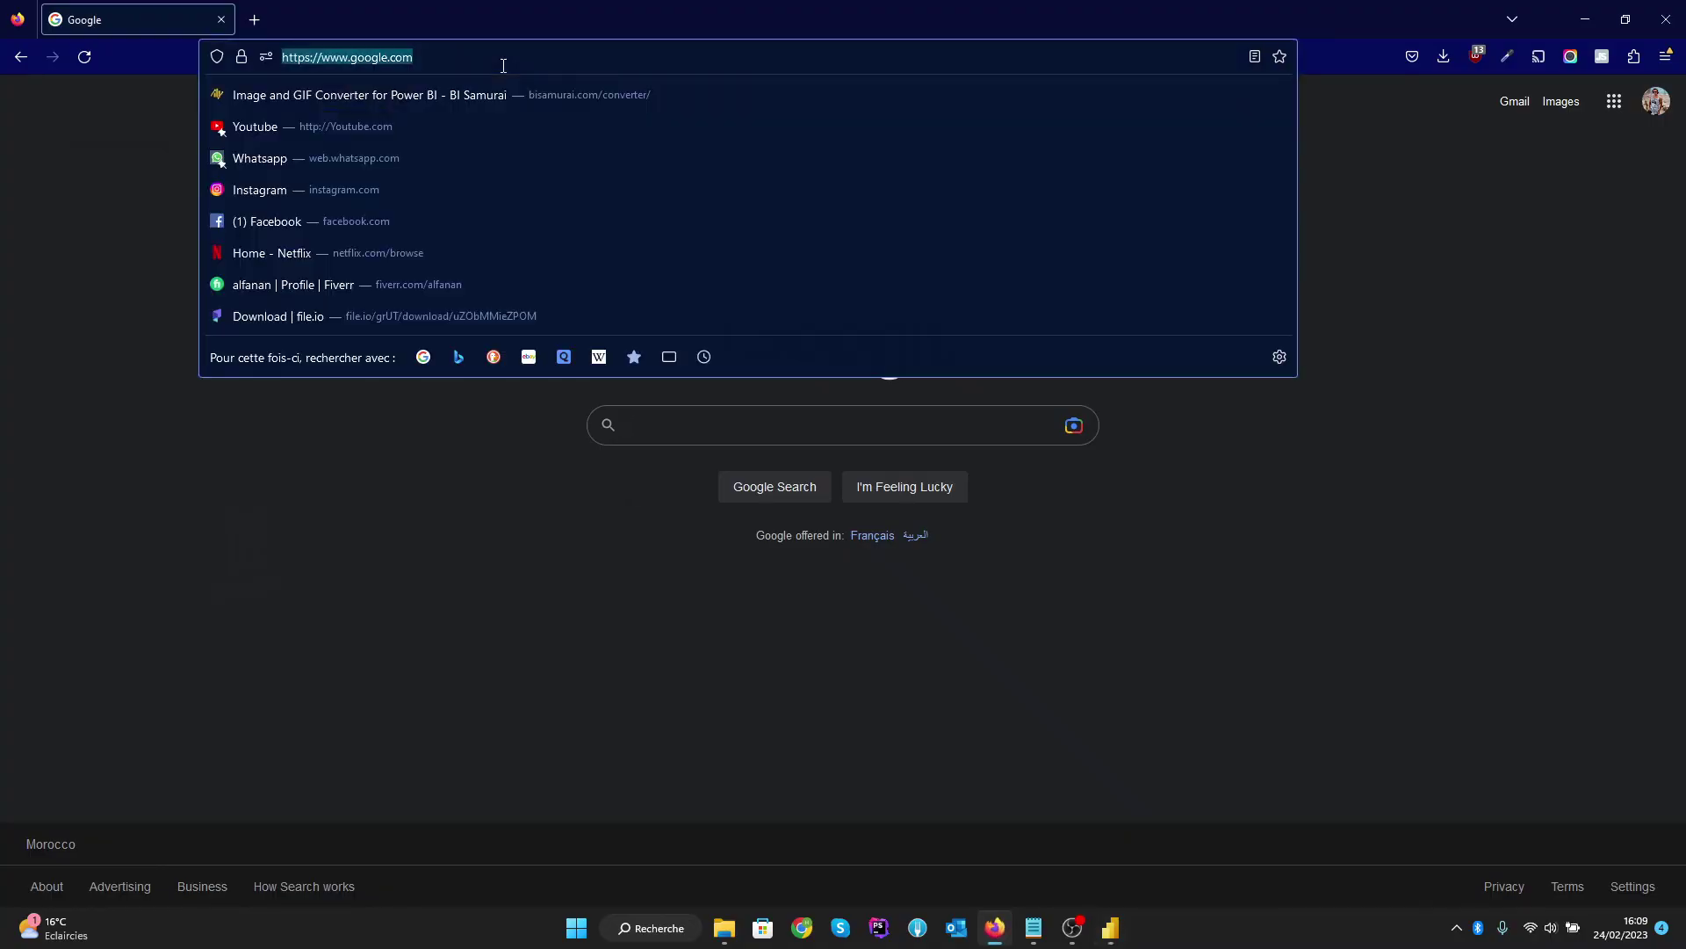
text(bi)
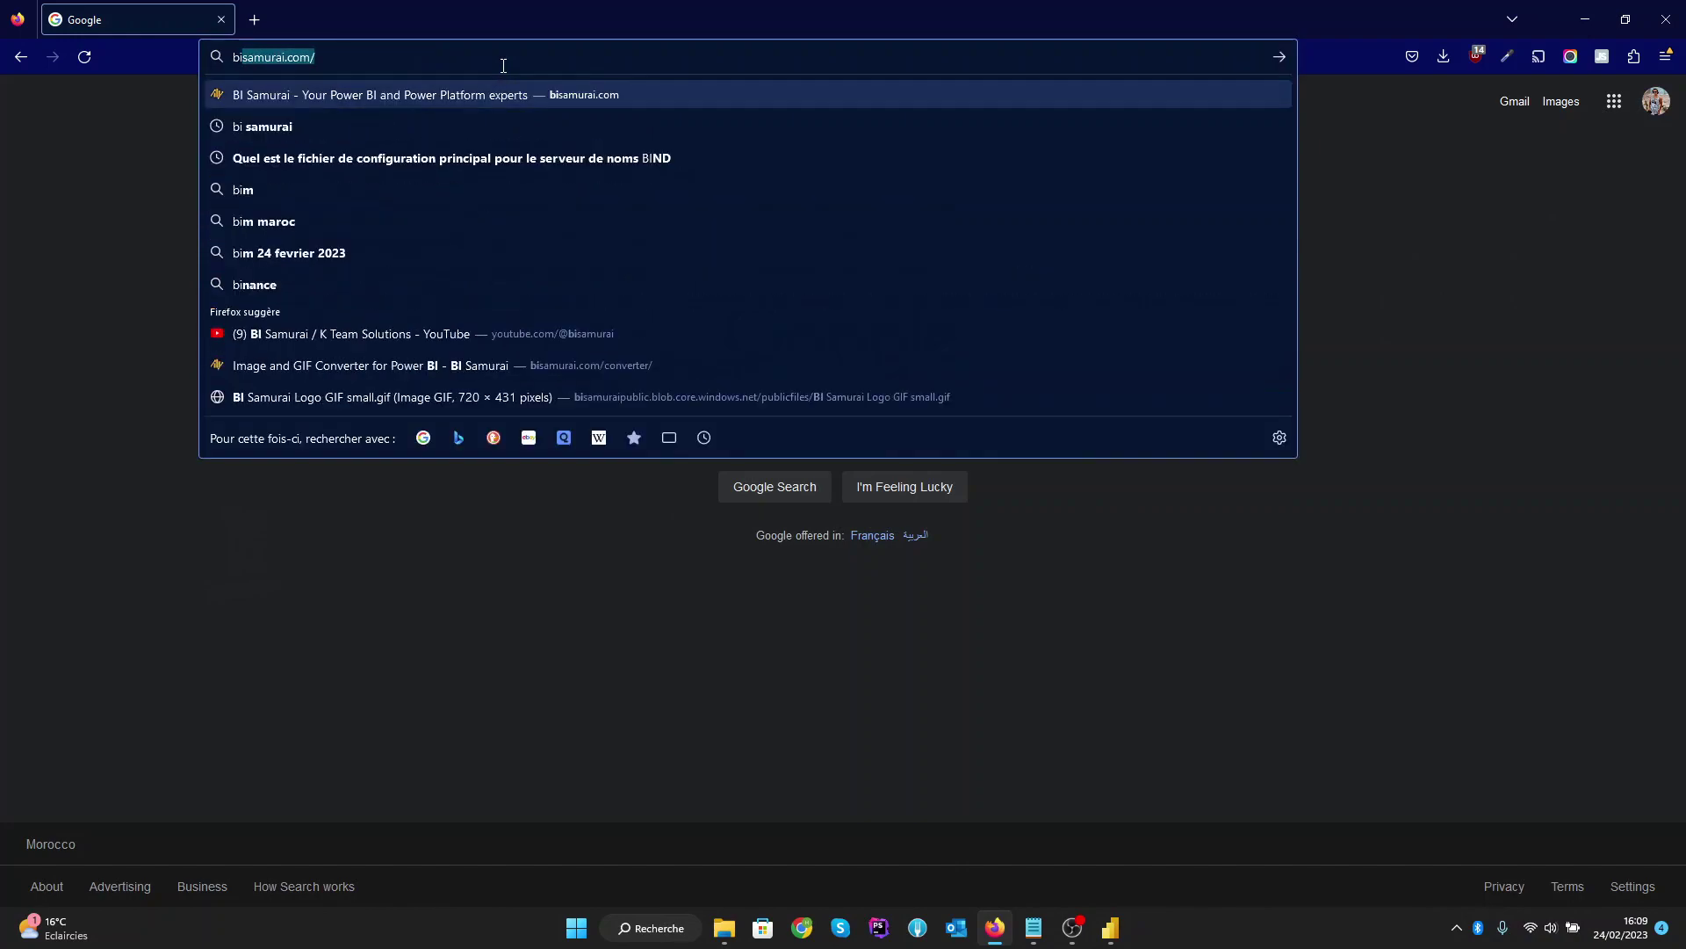
text(samurai)
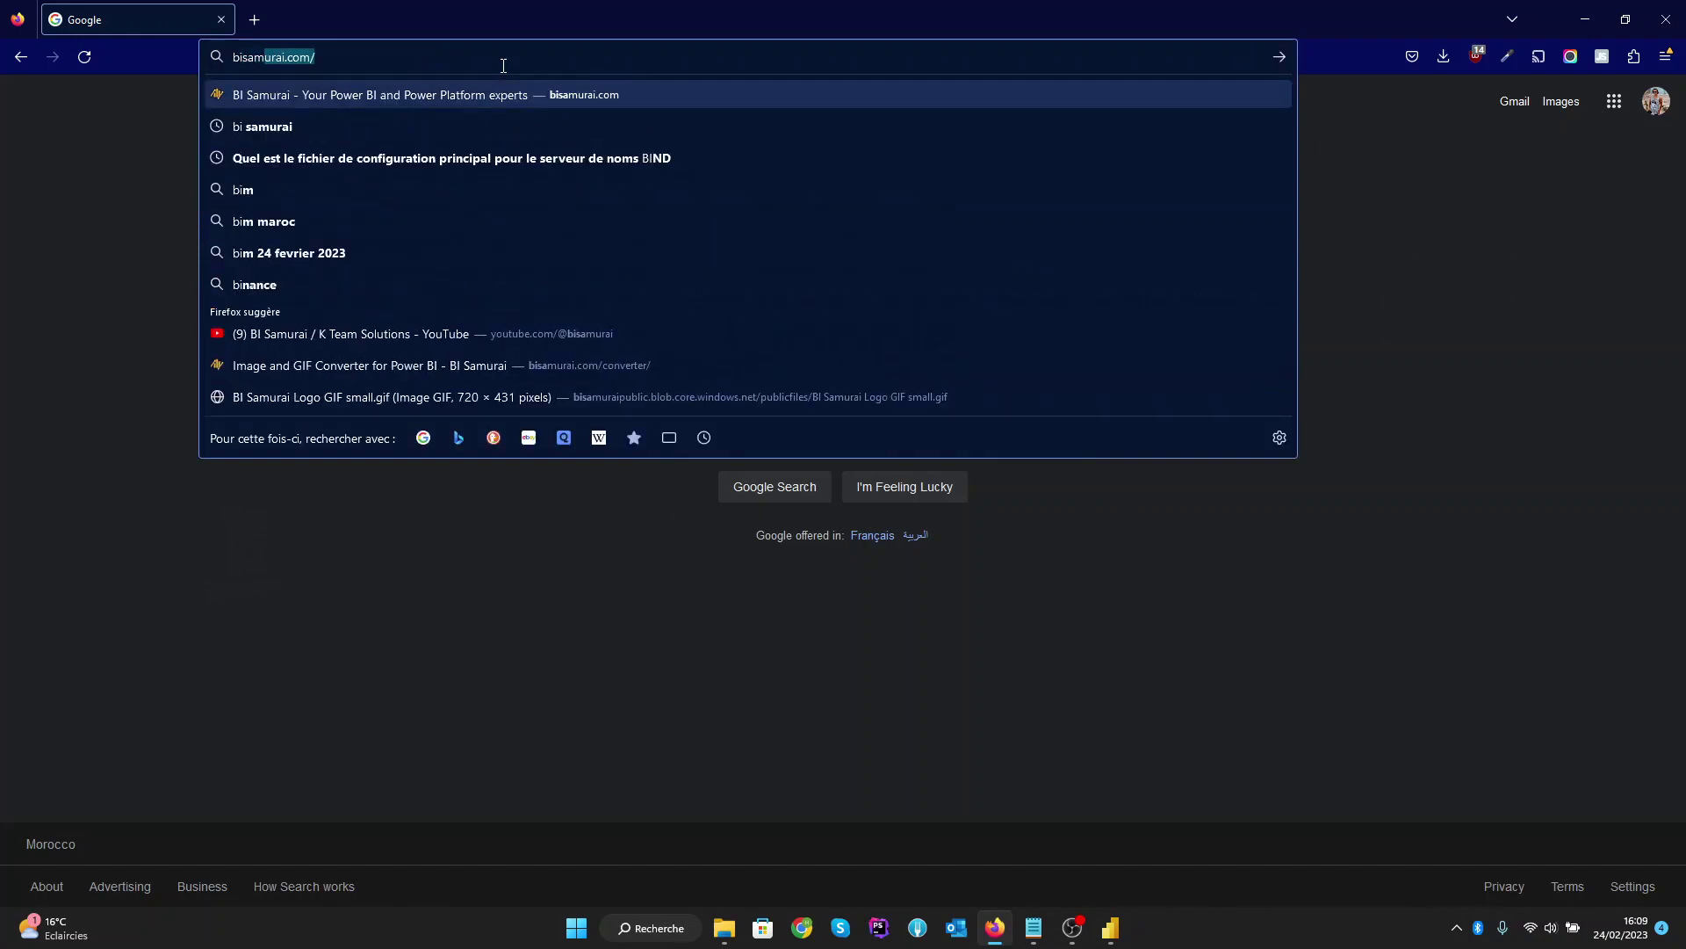
key(Right)
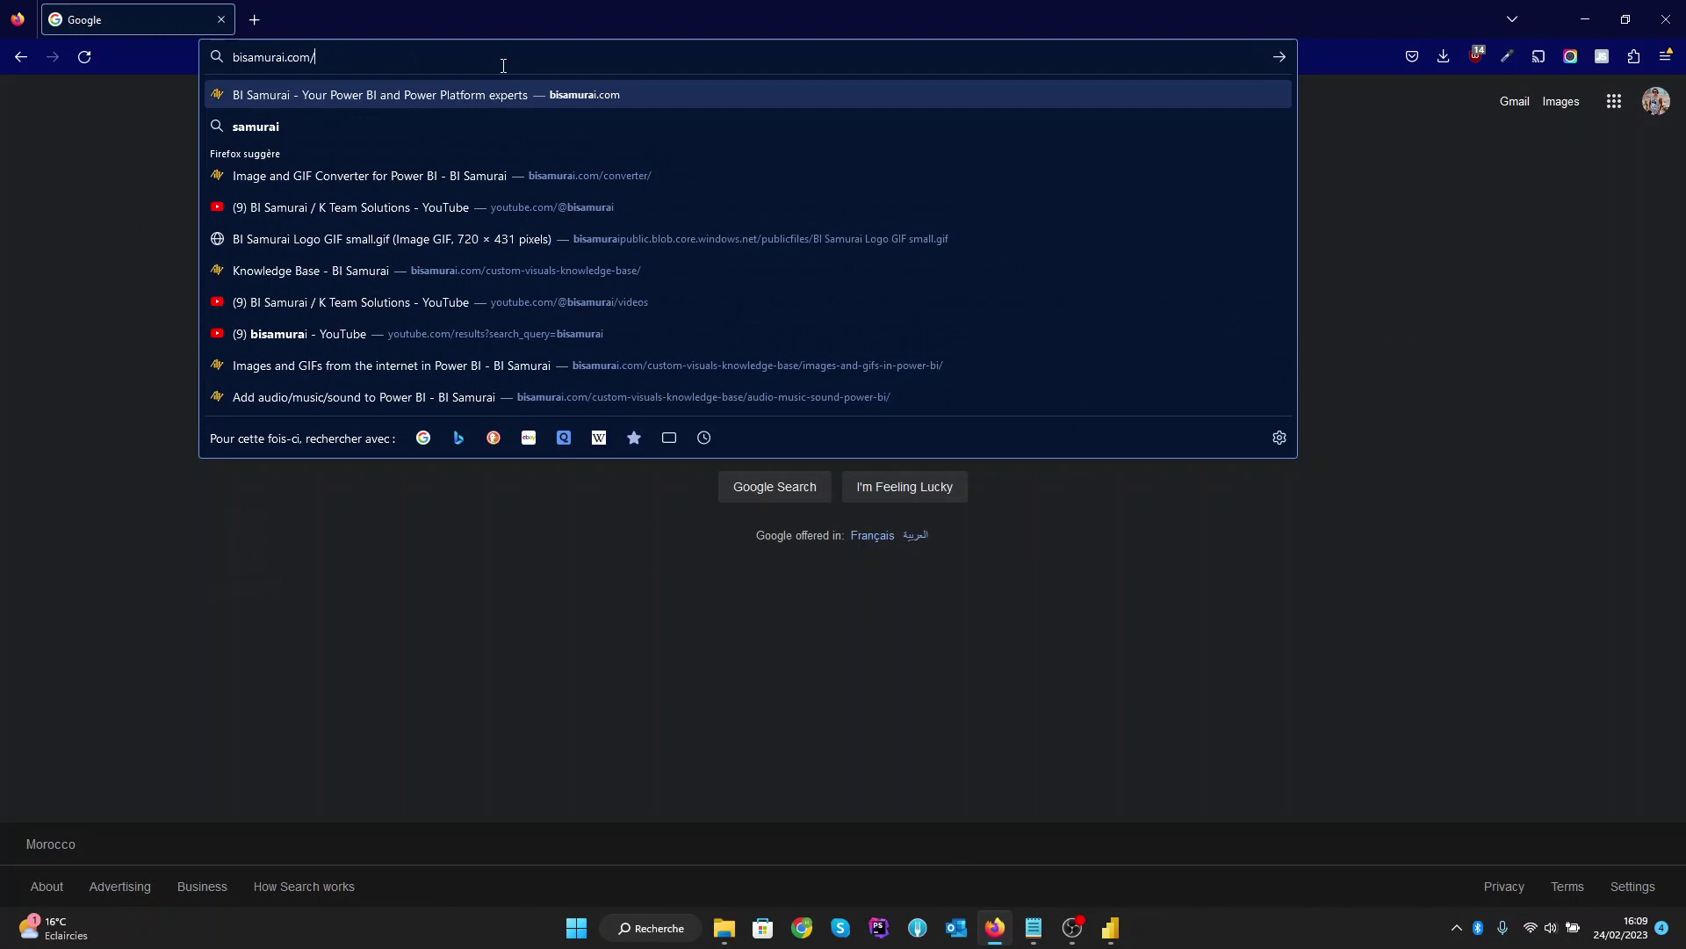
text(converter/)
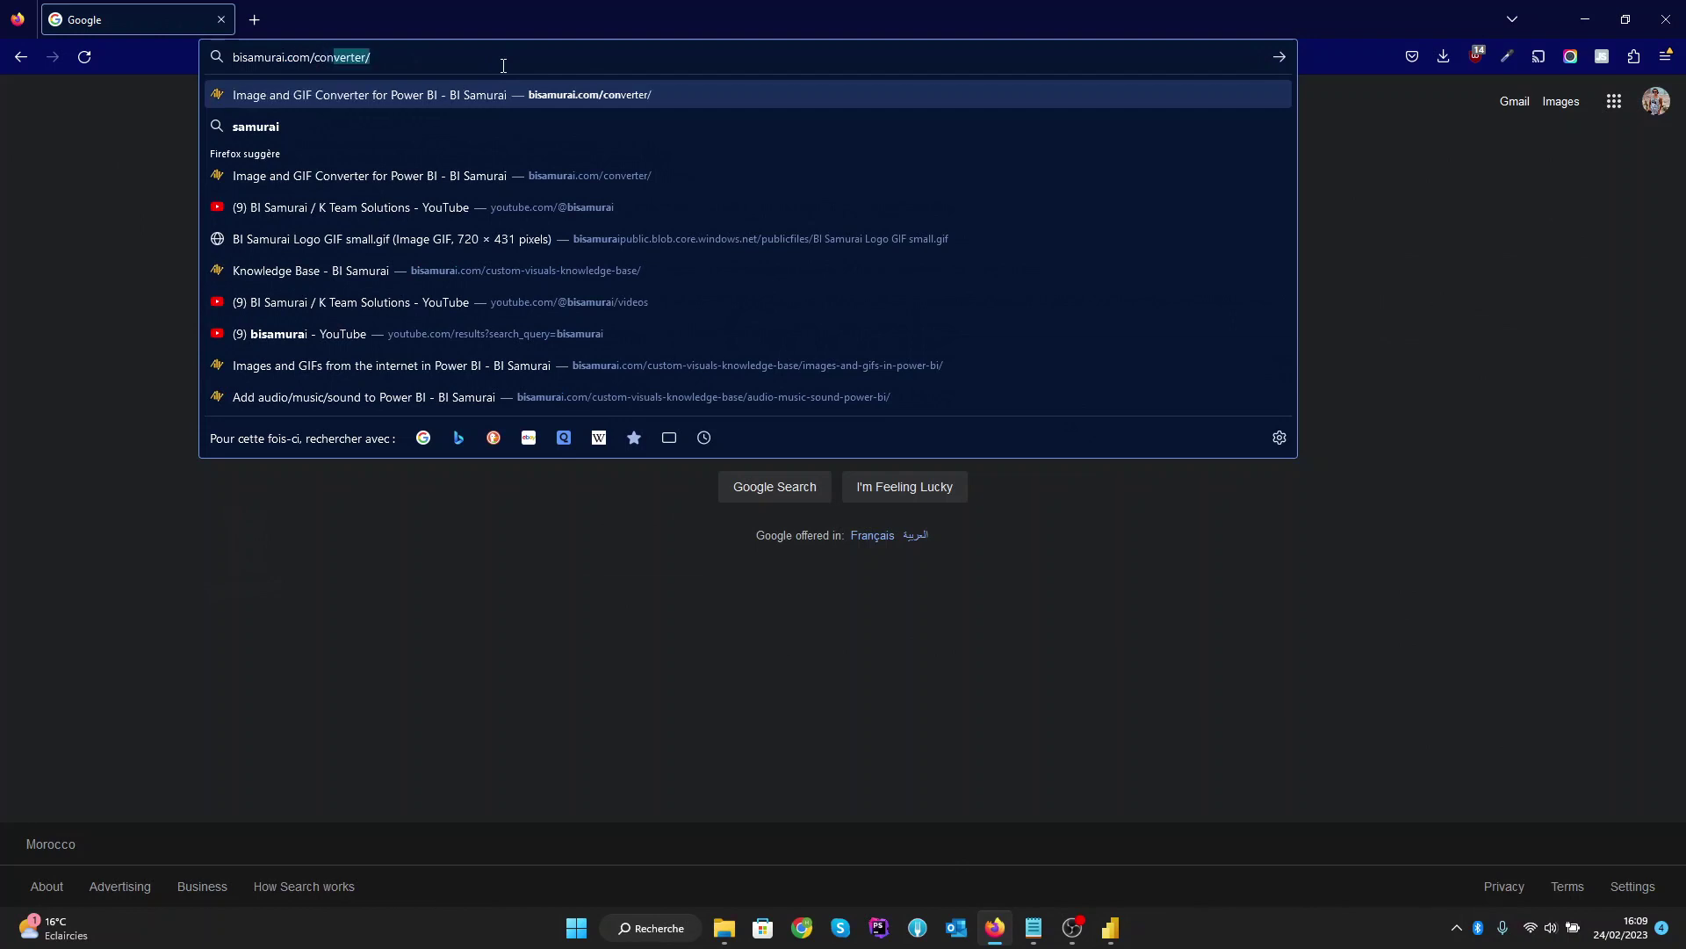
key(Return)
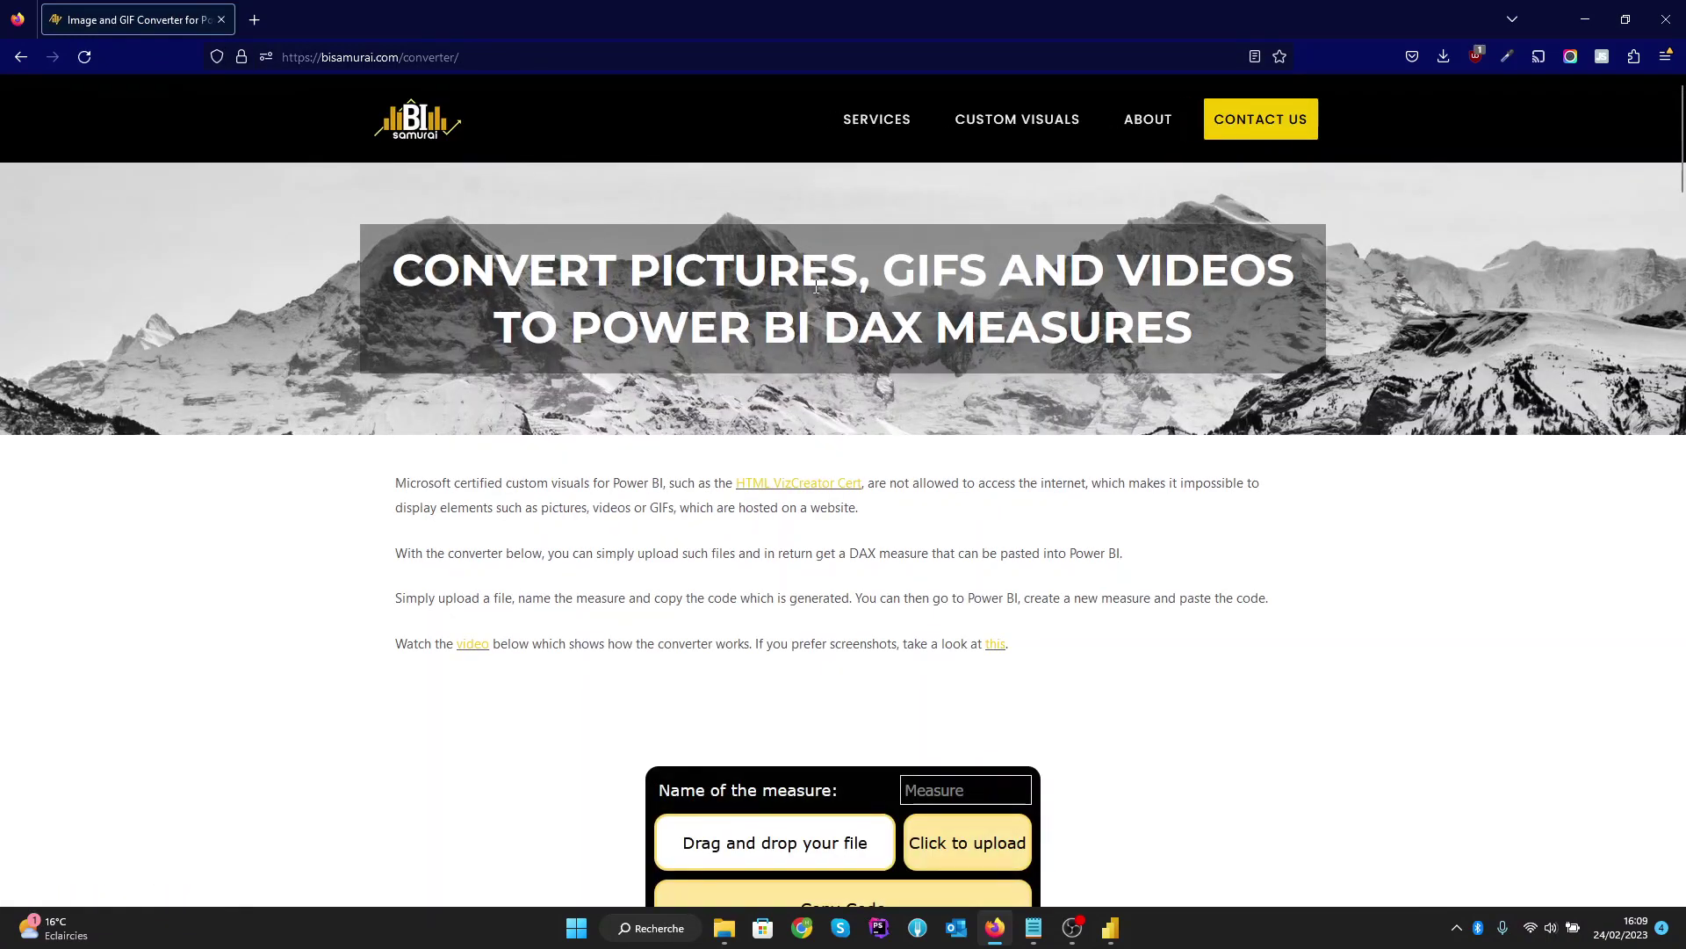
Step: Enter 'GIF 2' as the measure name and bring up the upload file chooser
scroll(826, 290, down, 4)
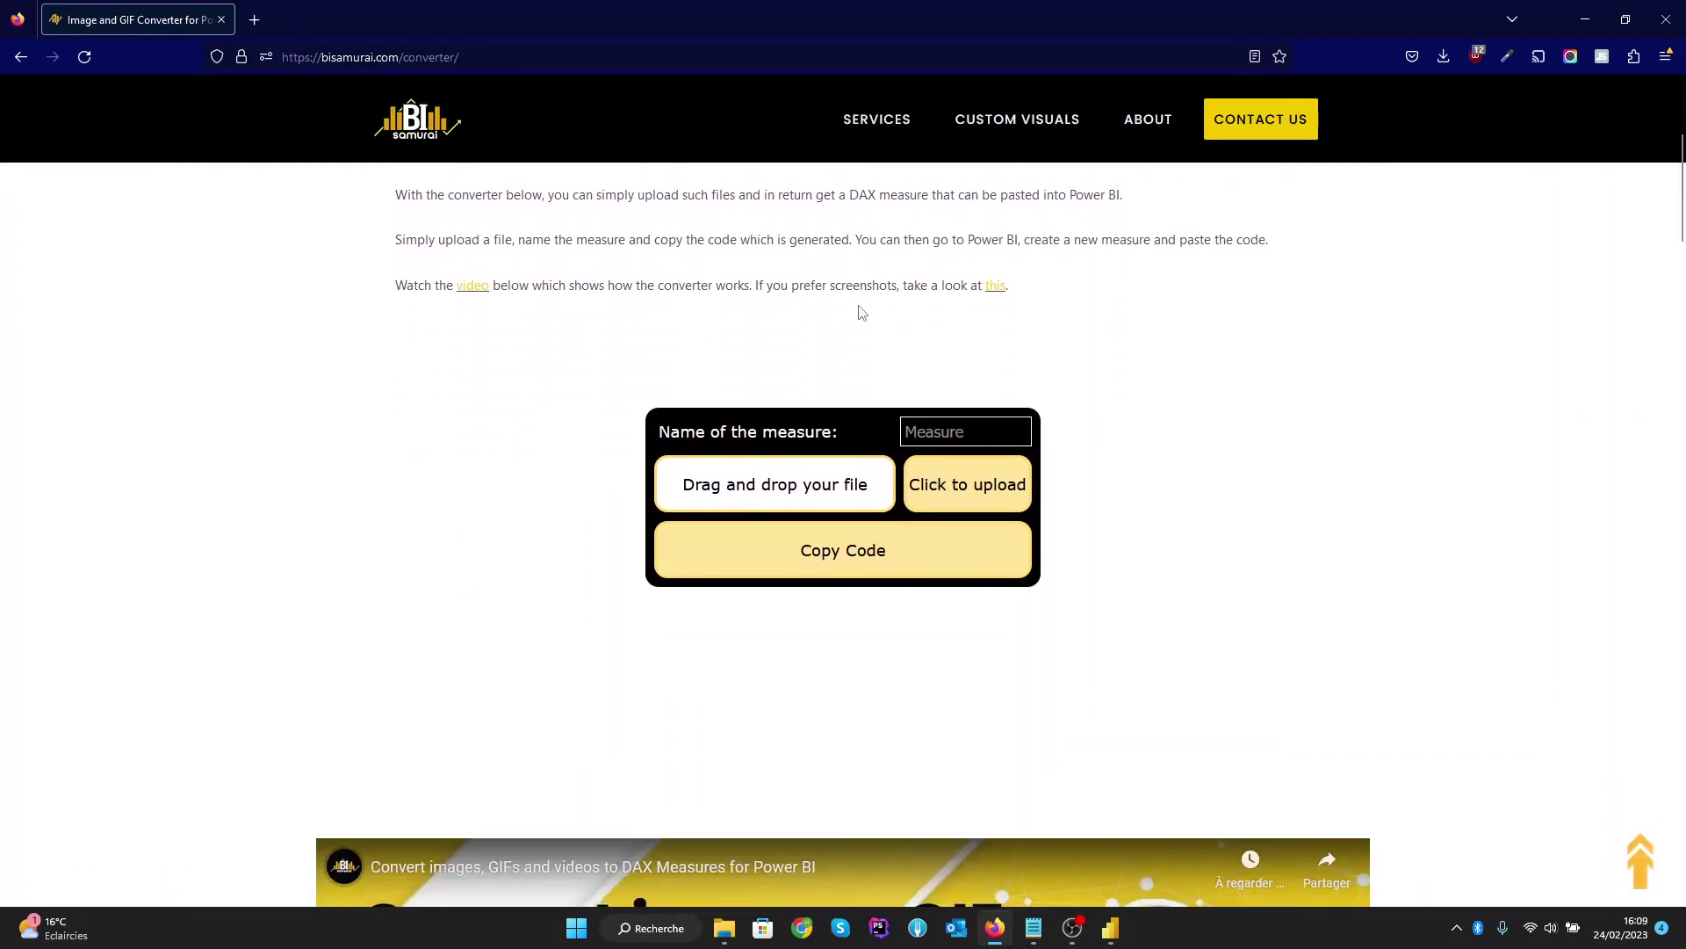
scroll(857, 311, up, 1)
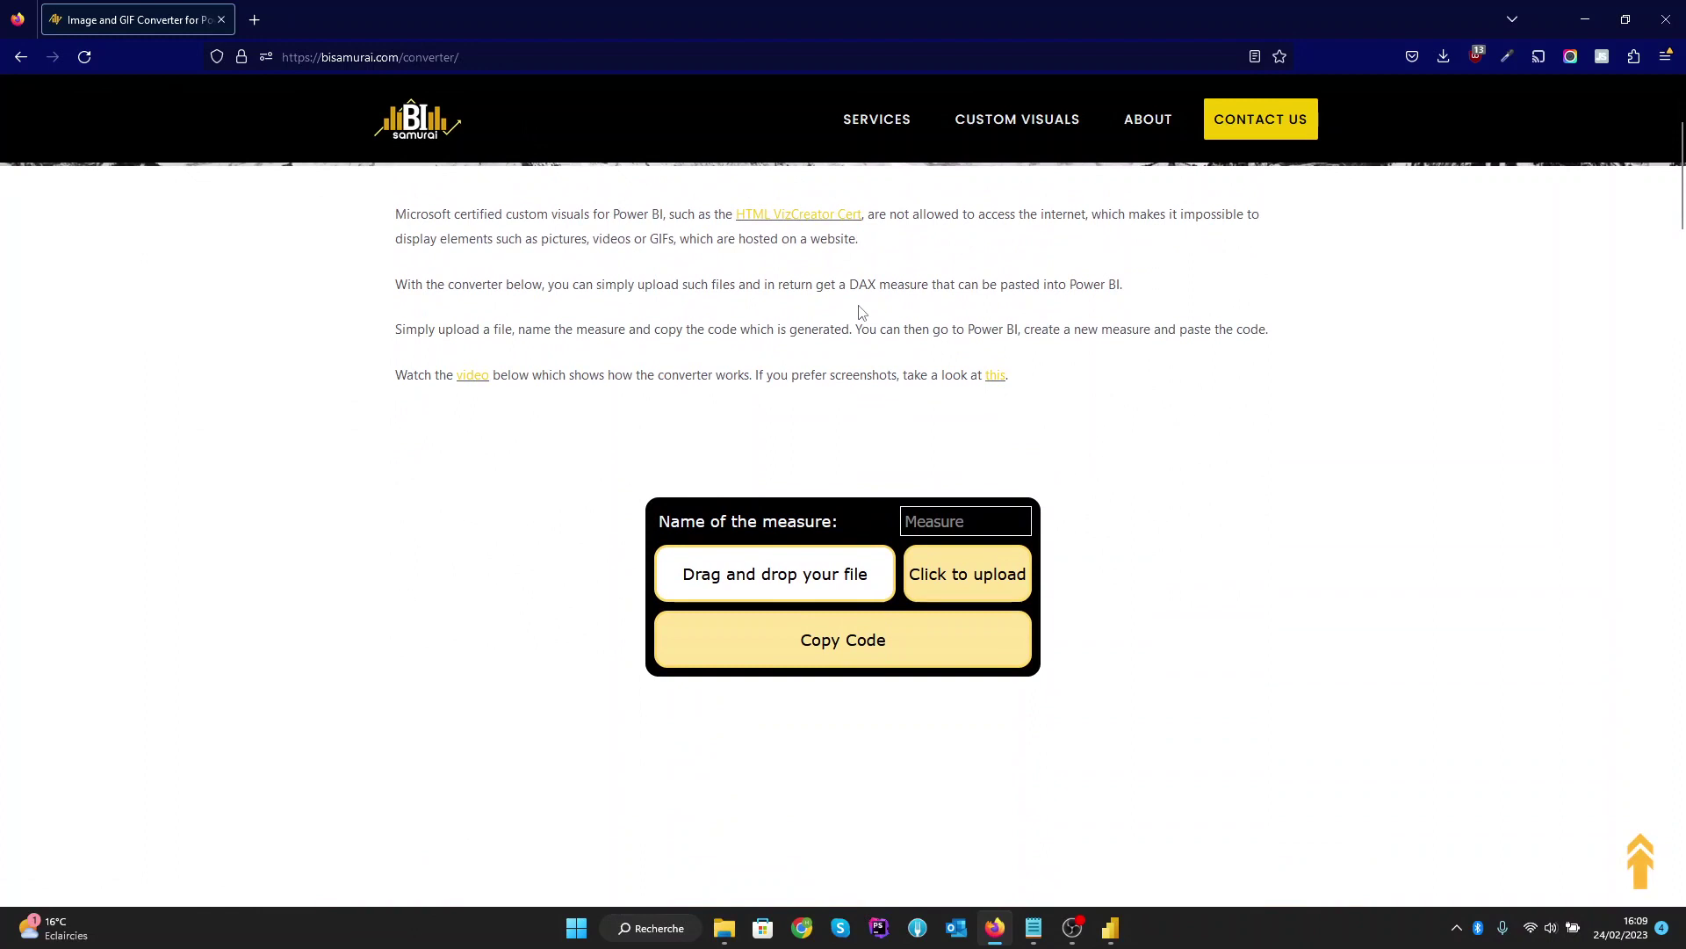
scroll(859, 312, down, 6)
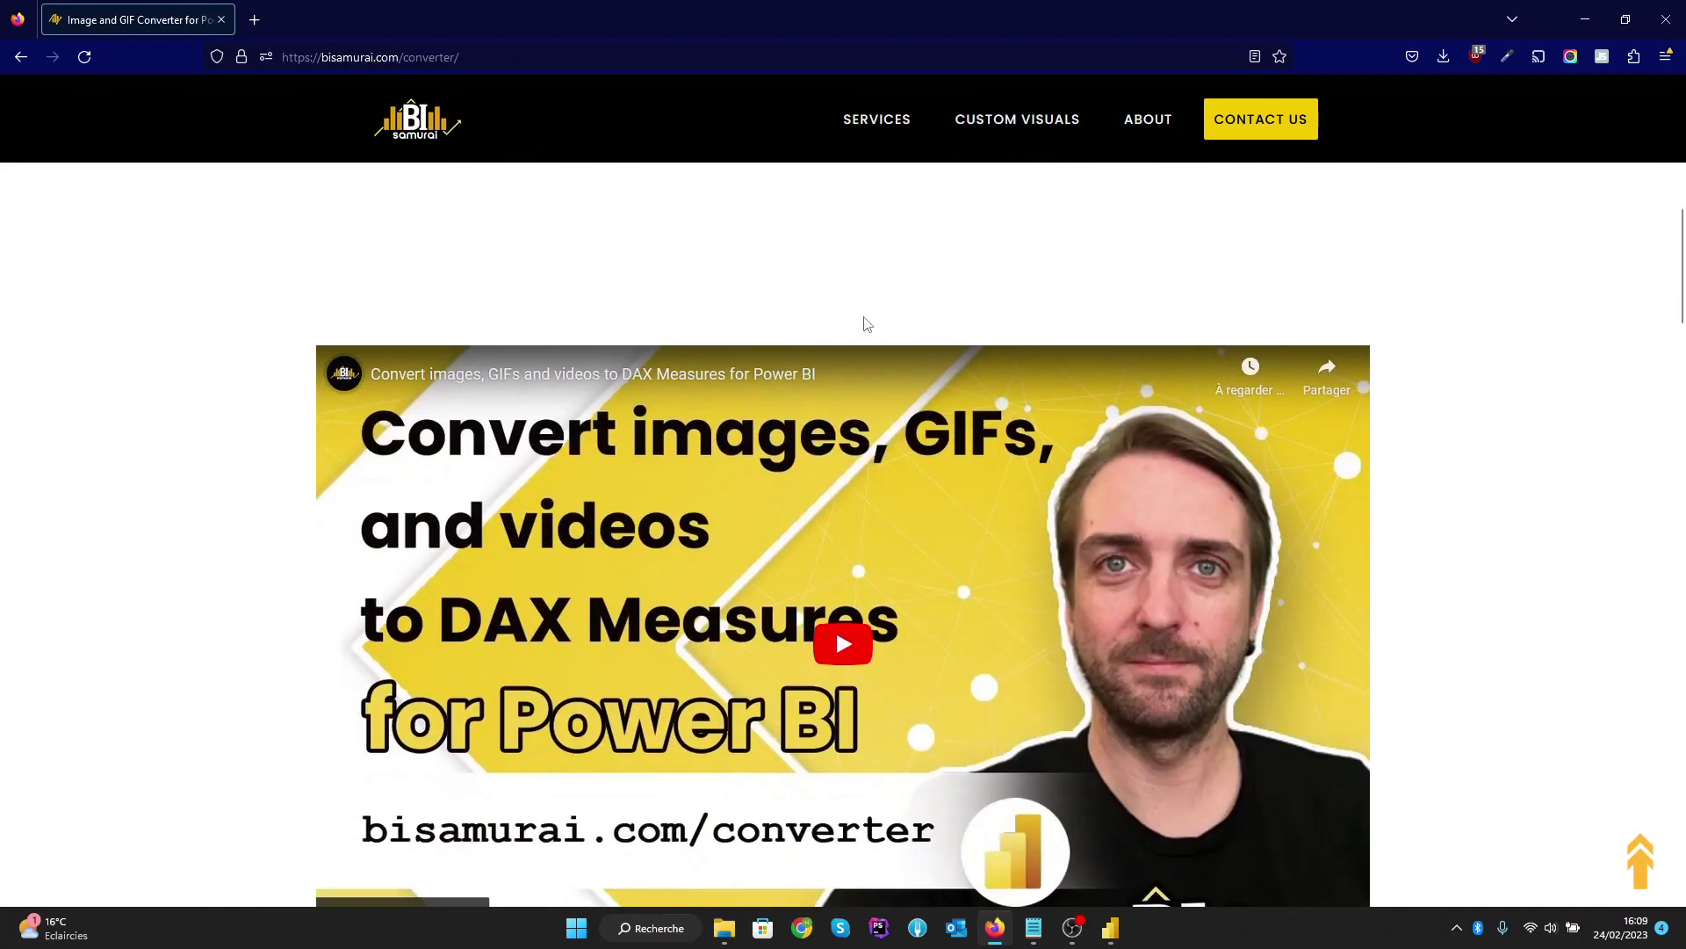
scroll(871, 569, up, 4)
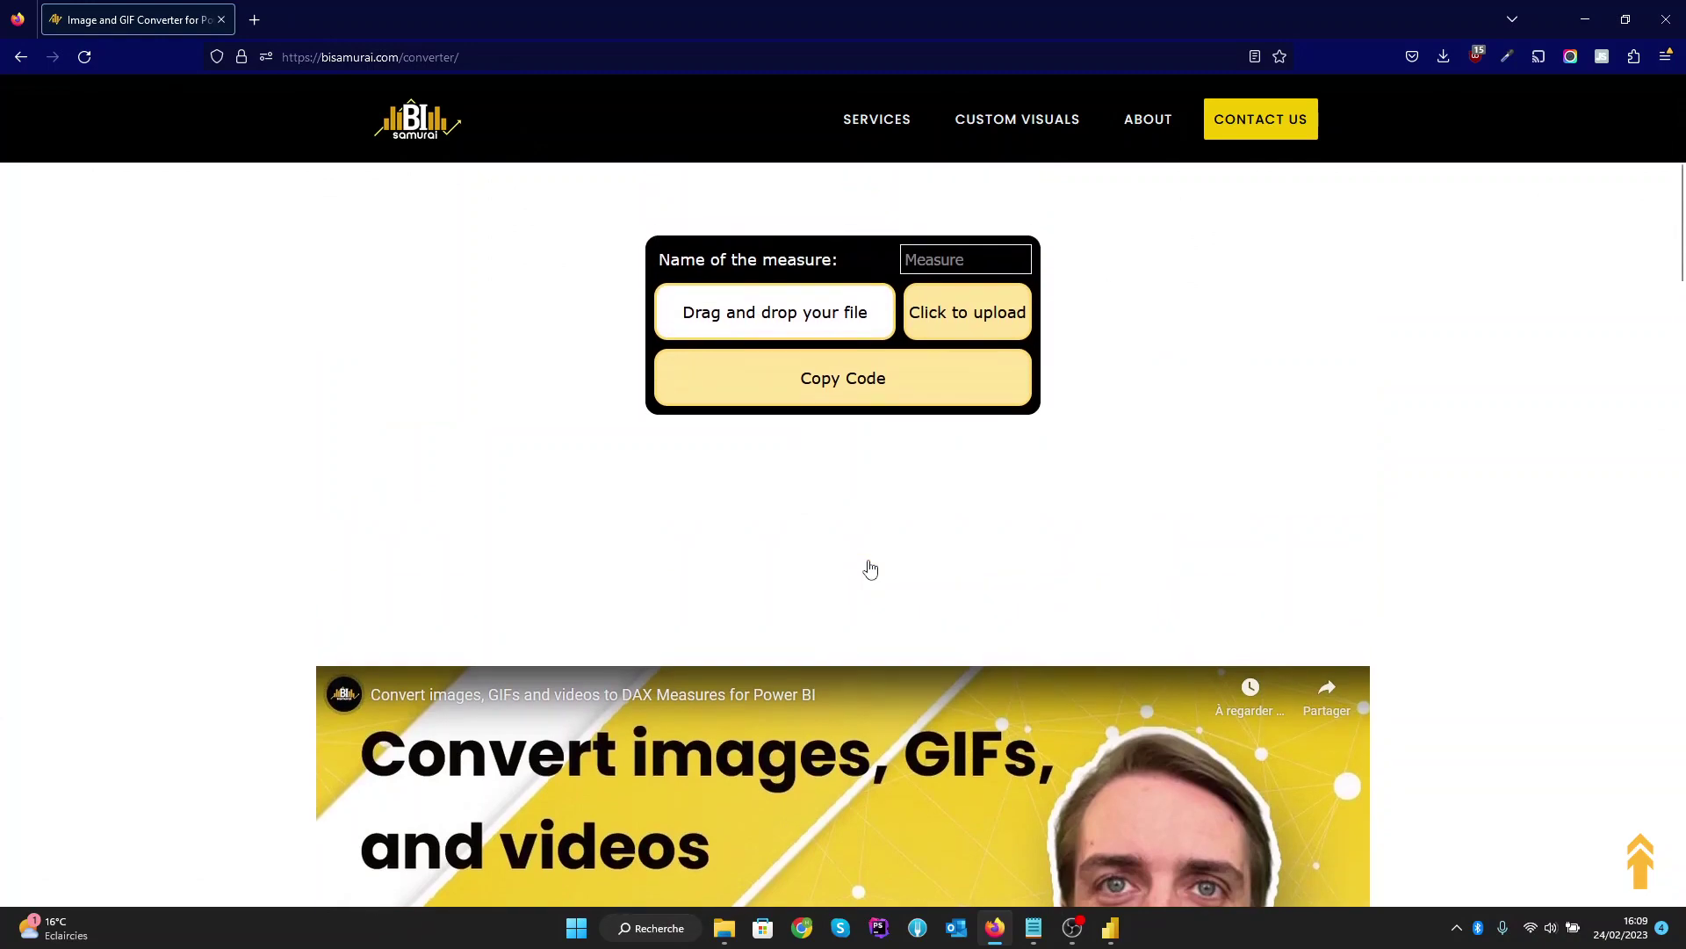
scroll(870, 569, up, 1)
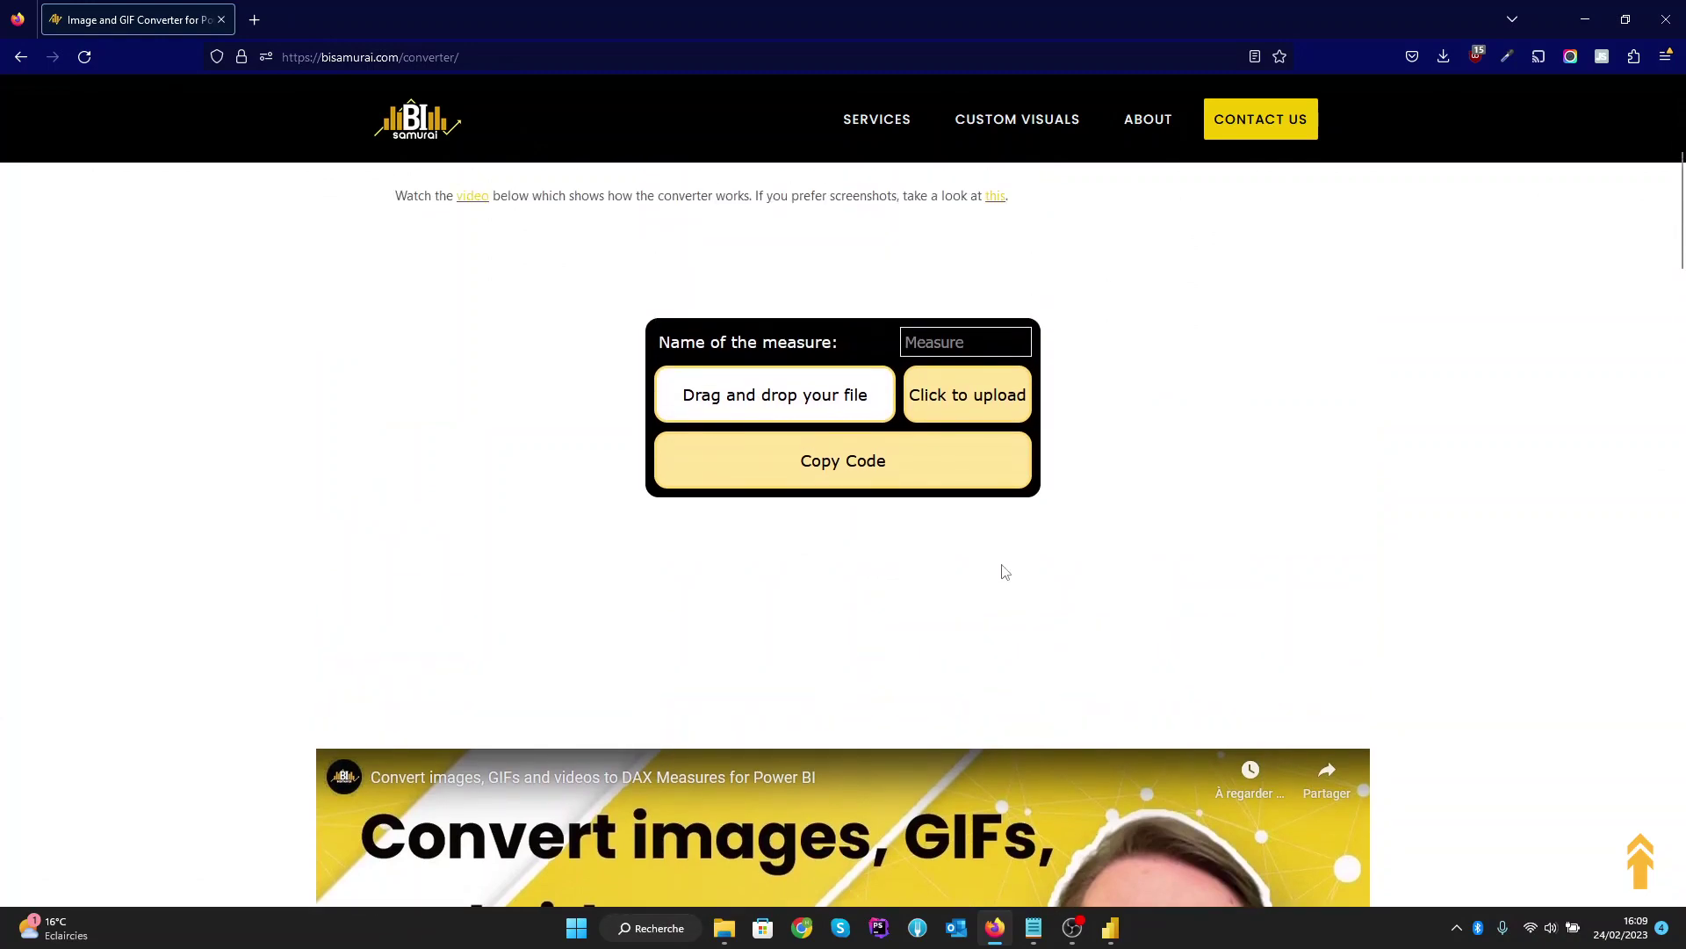
click(949, 344)
text(GIF)
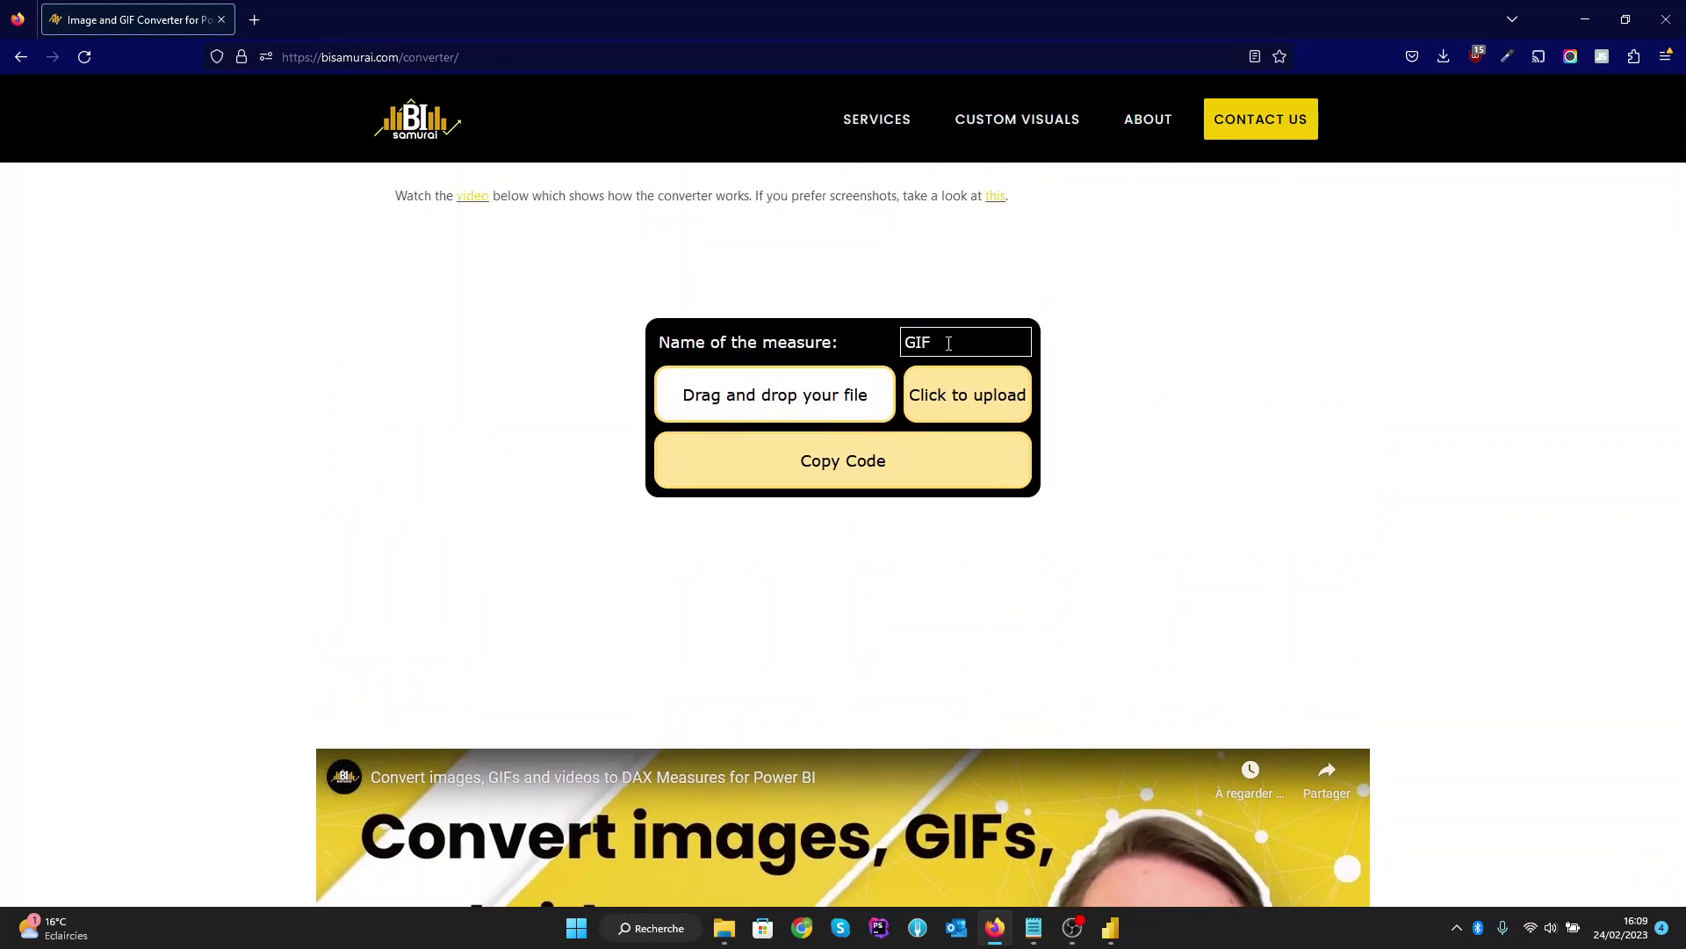
text( 2)
click(973, 396)
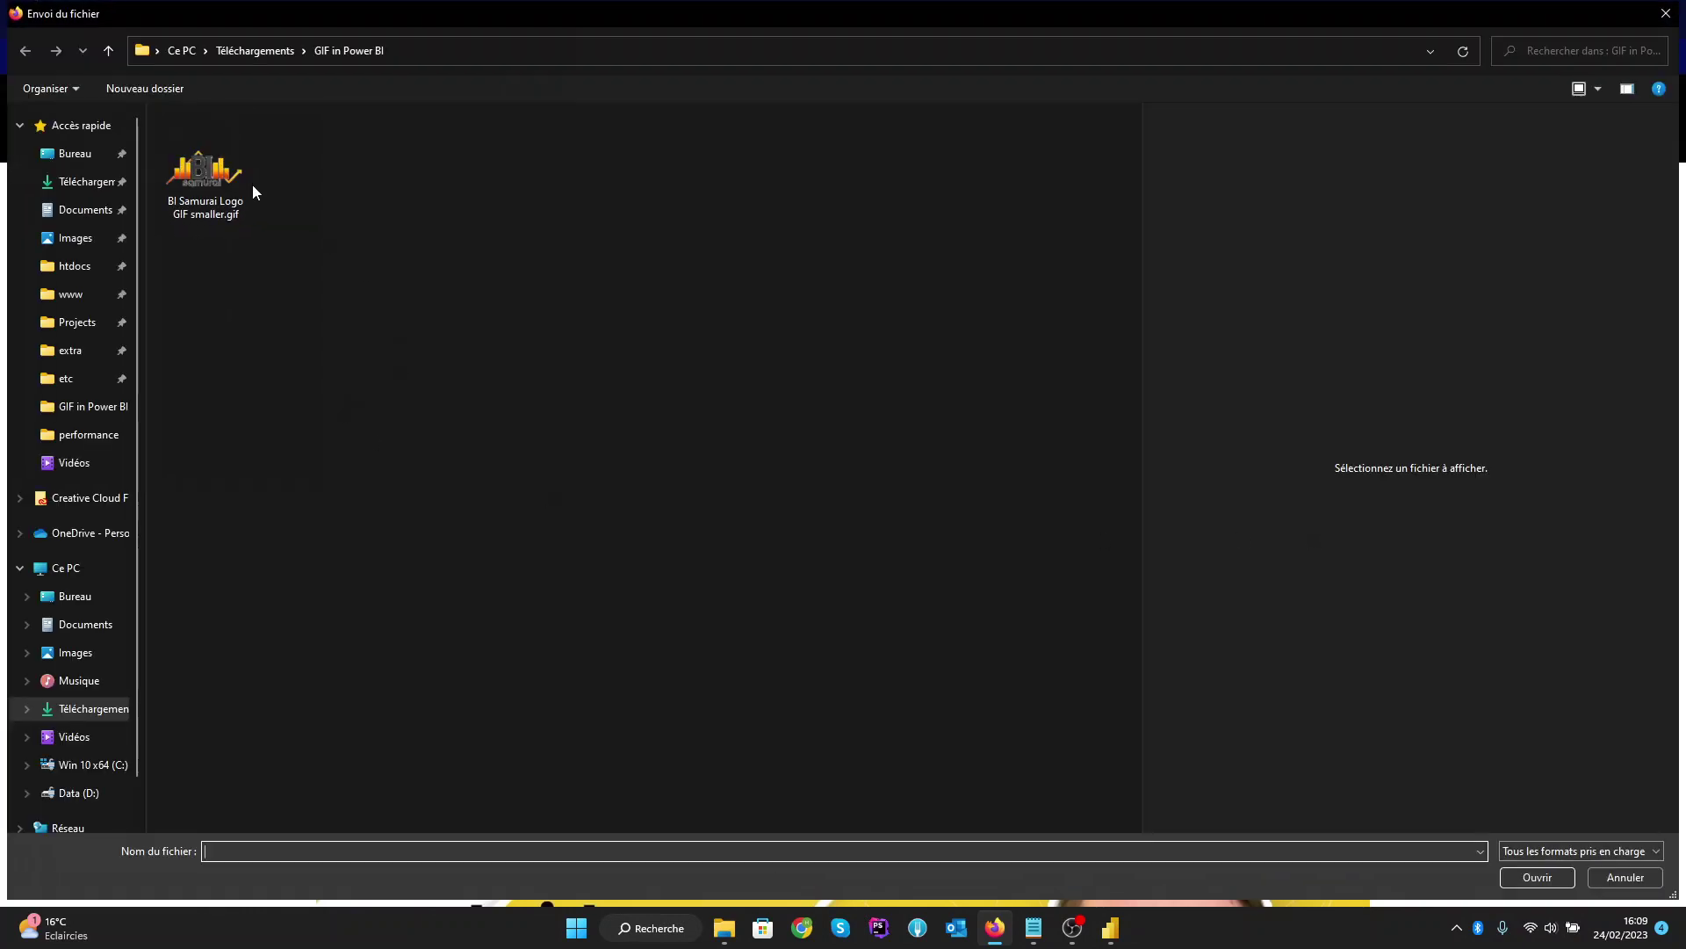
Step: Upload BI Samurai Logo GIF smaller.gif to the converter
click(221, 180)
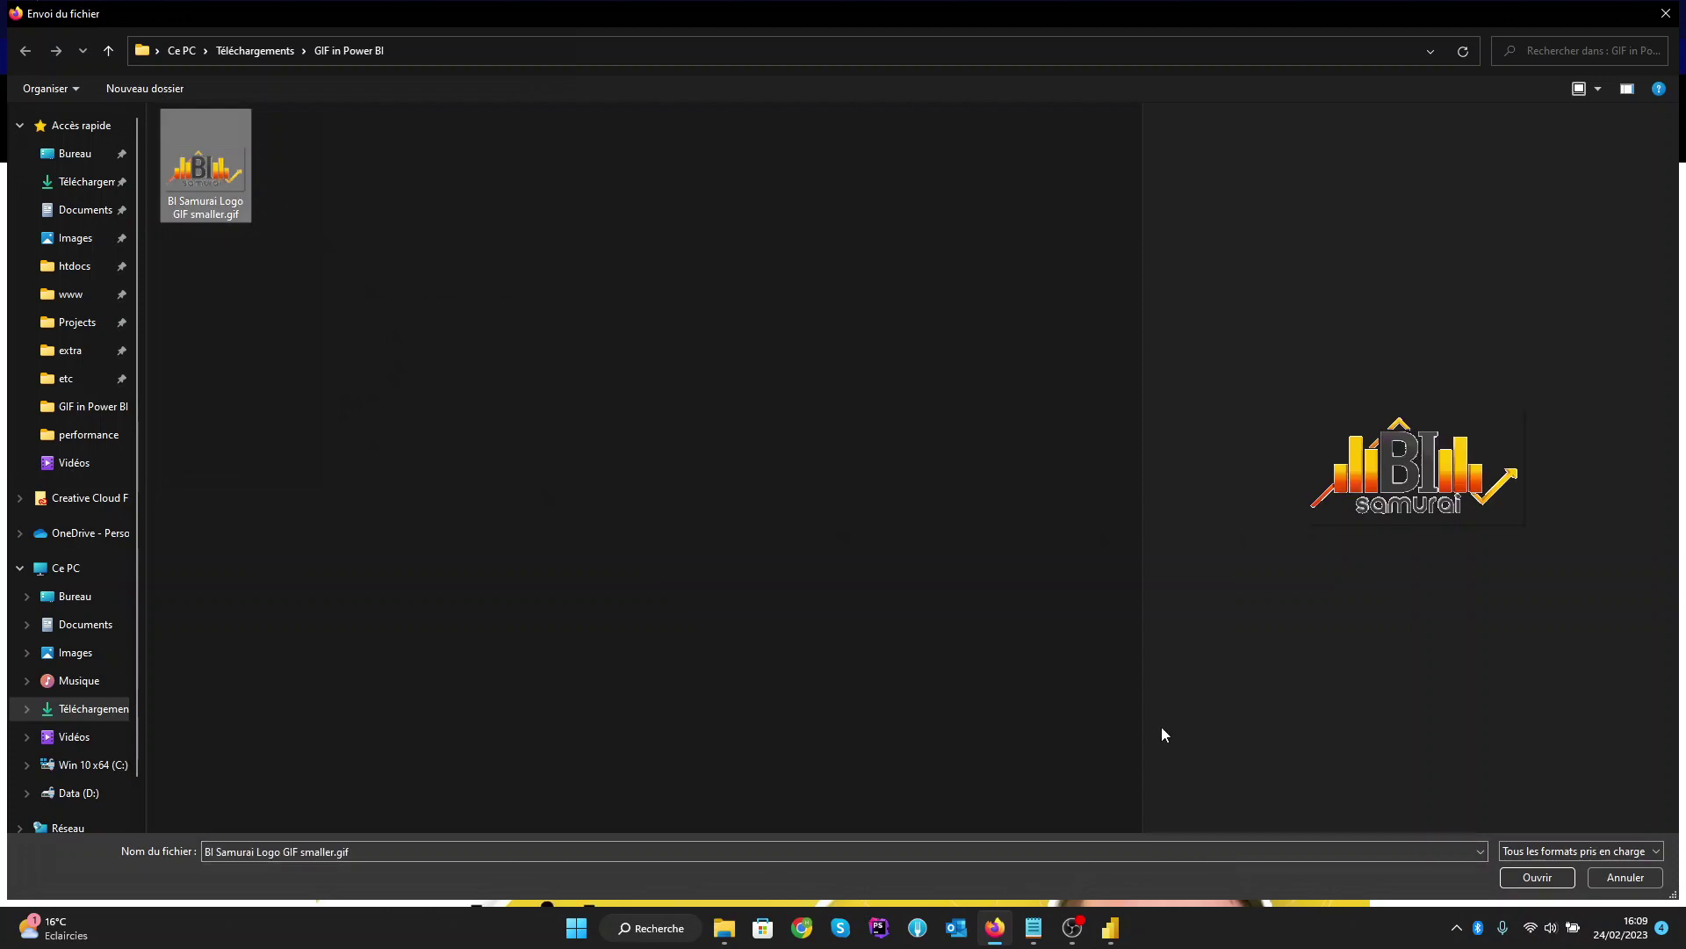
click(1537, 876)
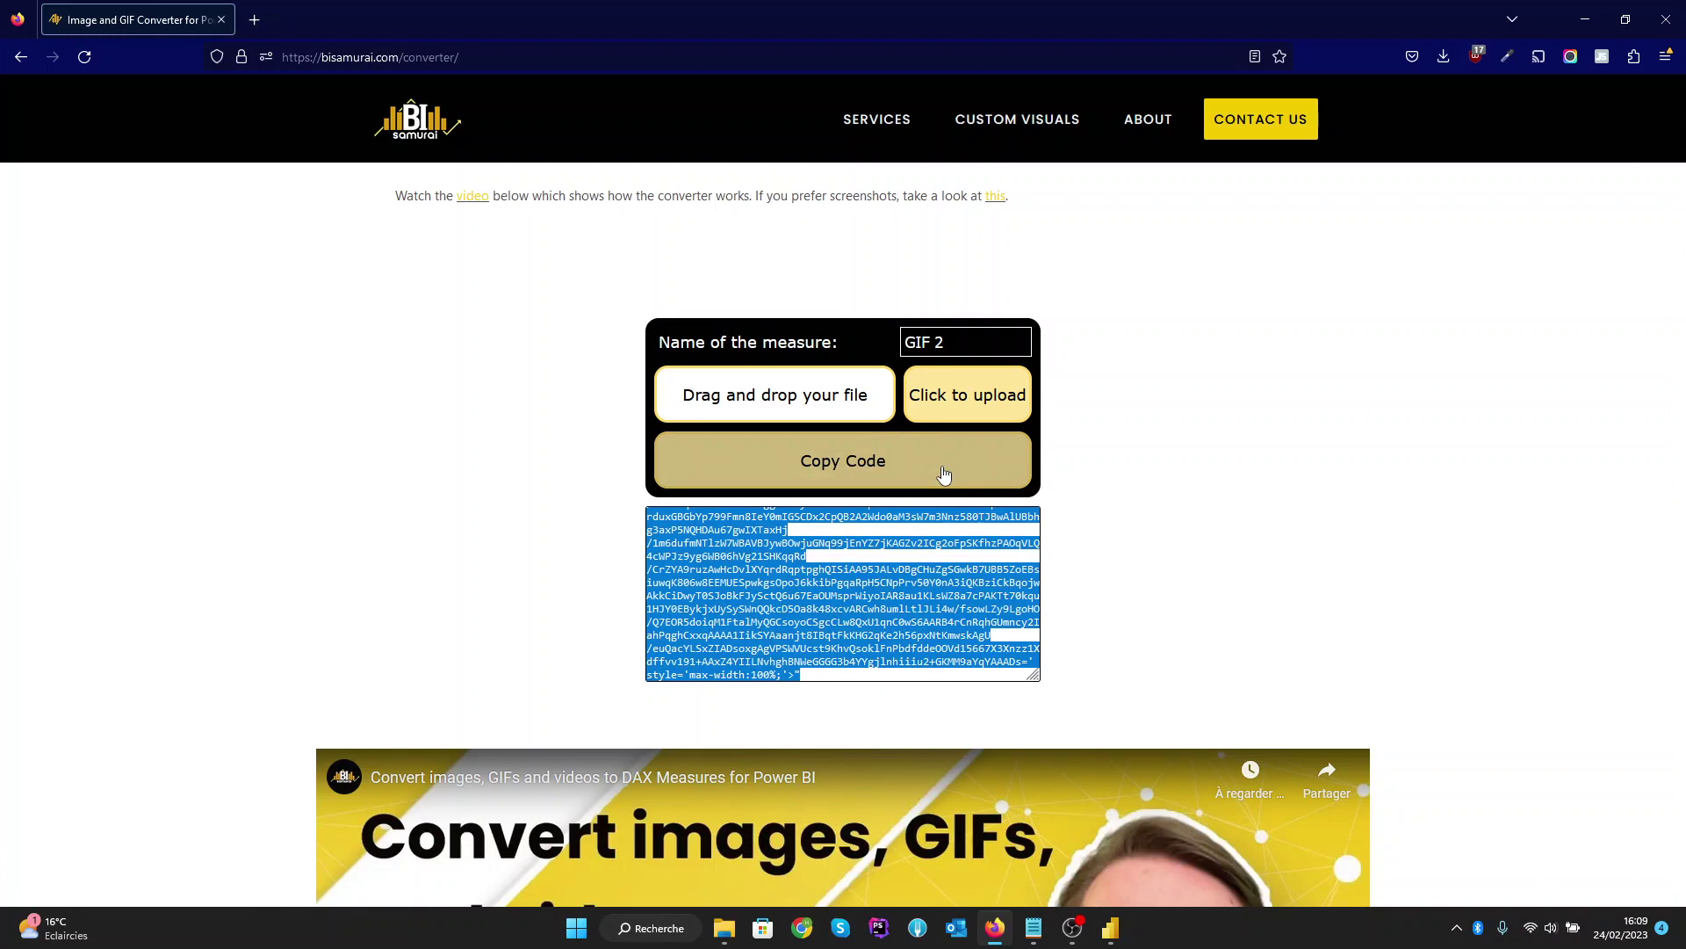
Step: Add a GIF 2 measure to Demo Measures with the pasted base64 GIF img code
click(1112, 929)
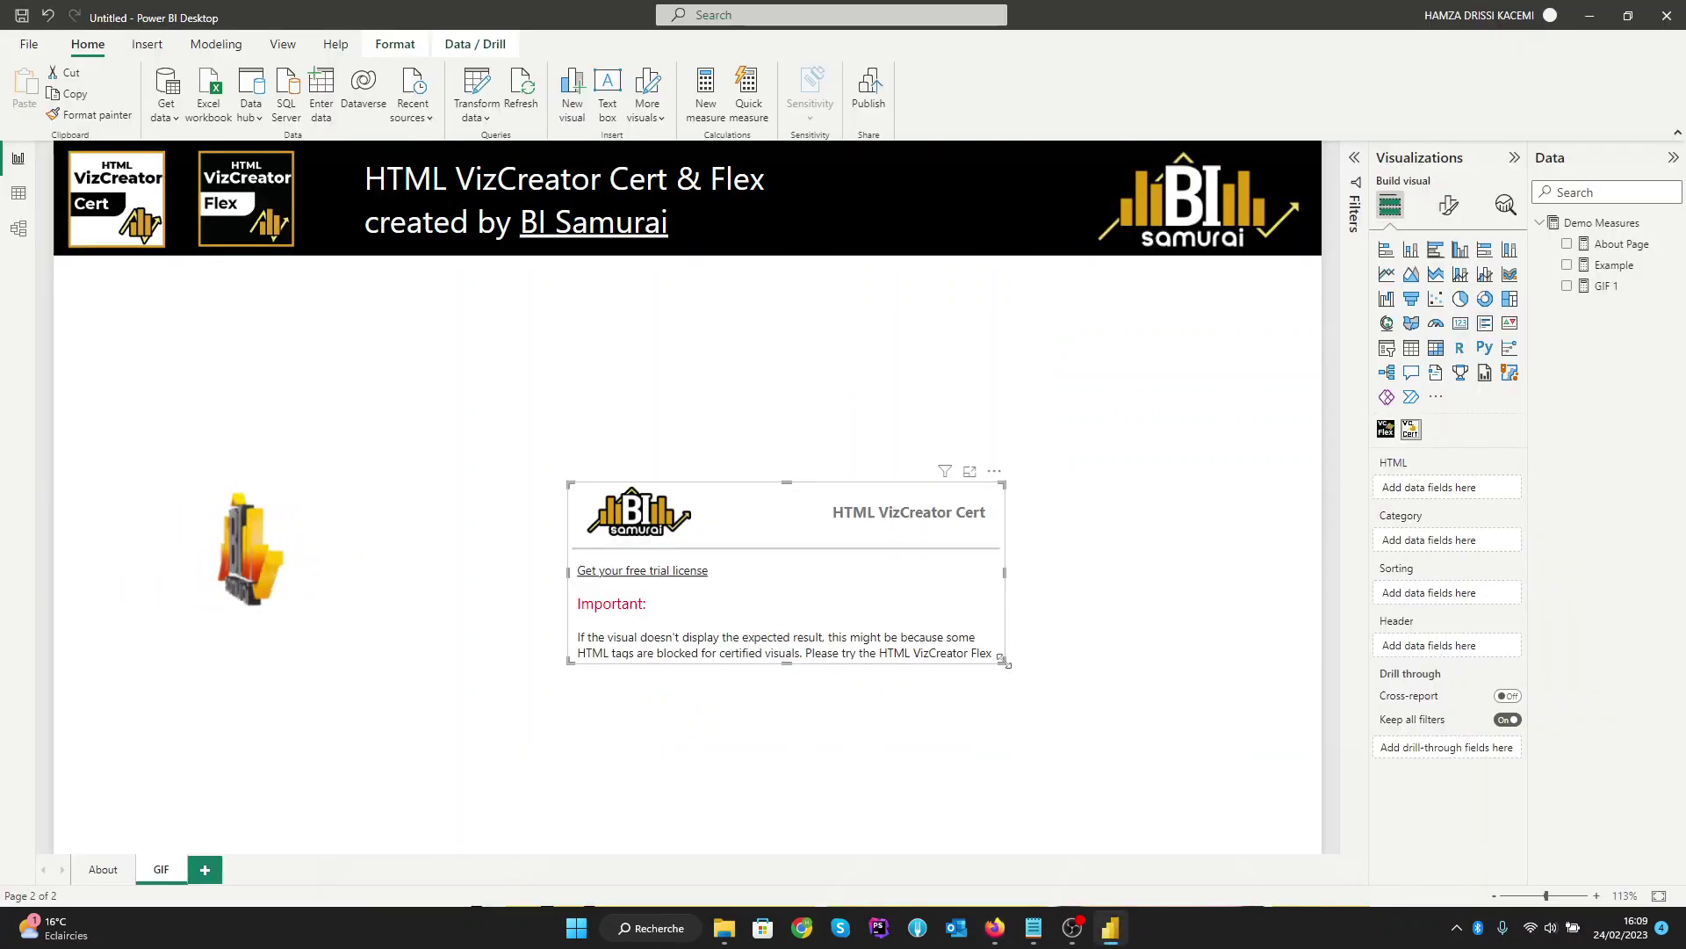
right_click(1614, 224)
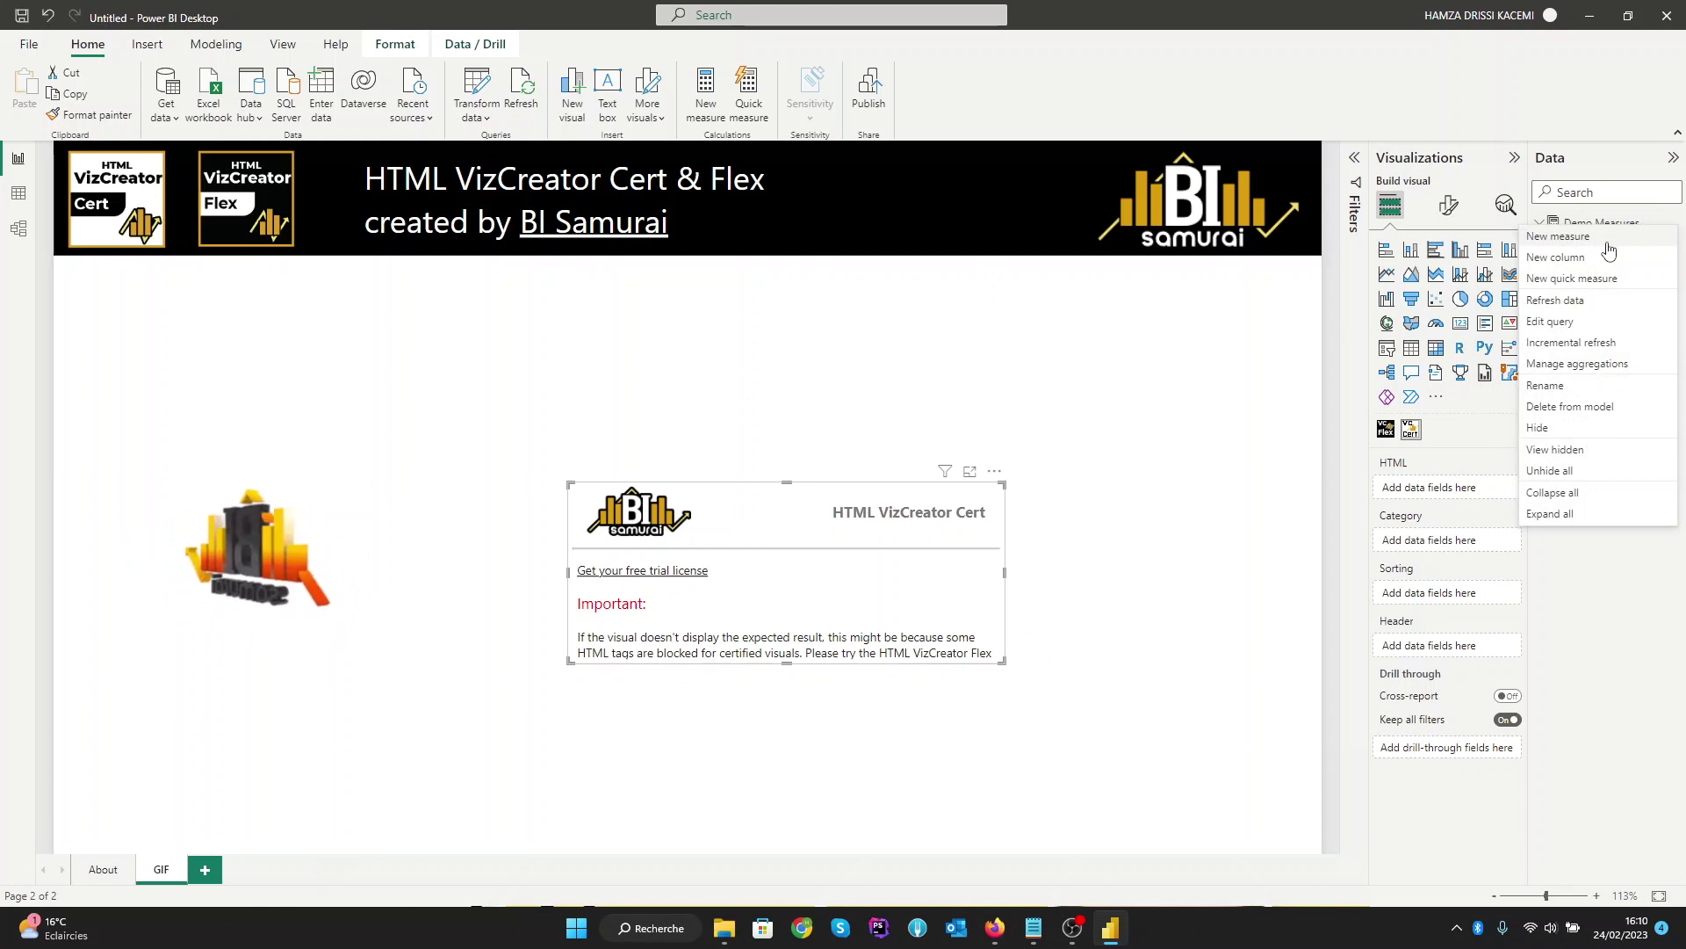
key(Escape)
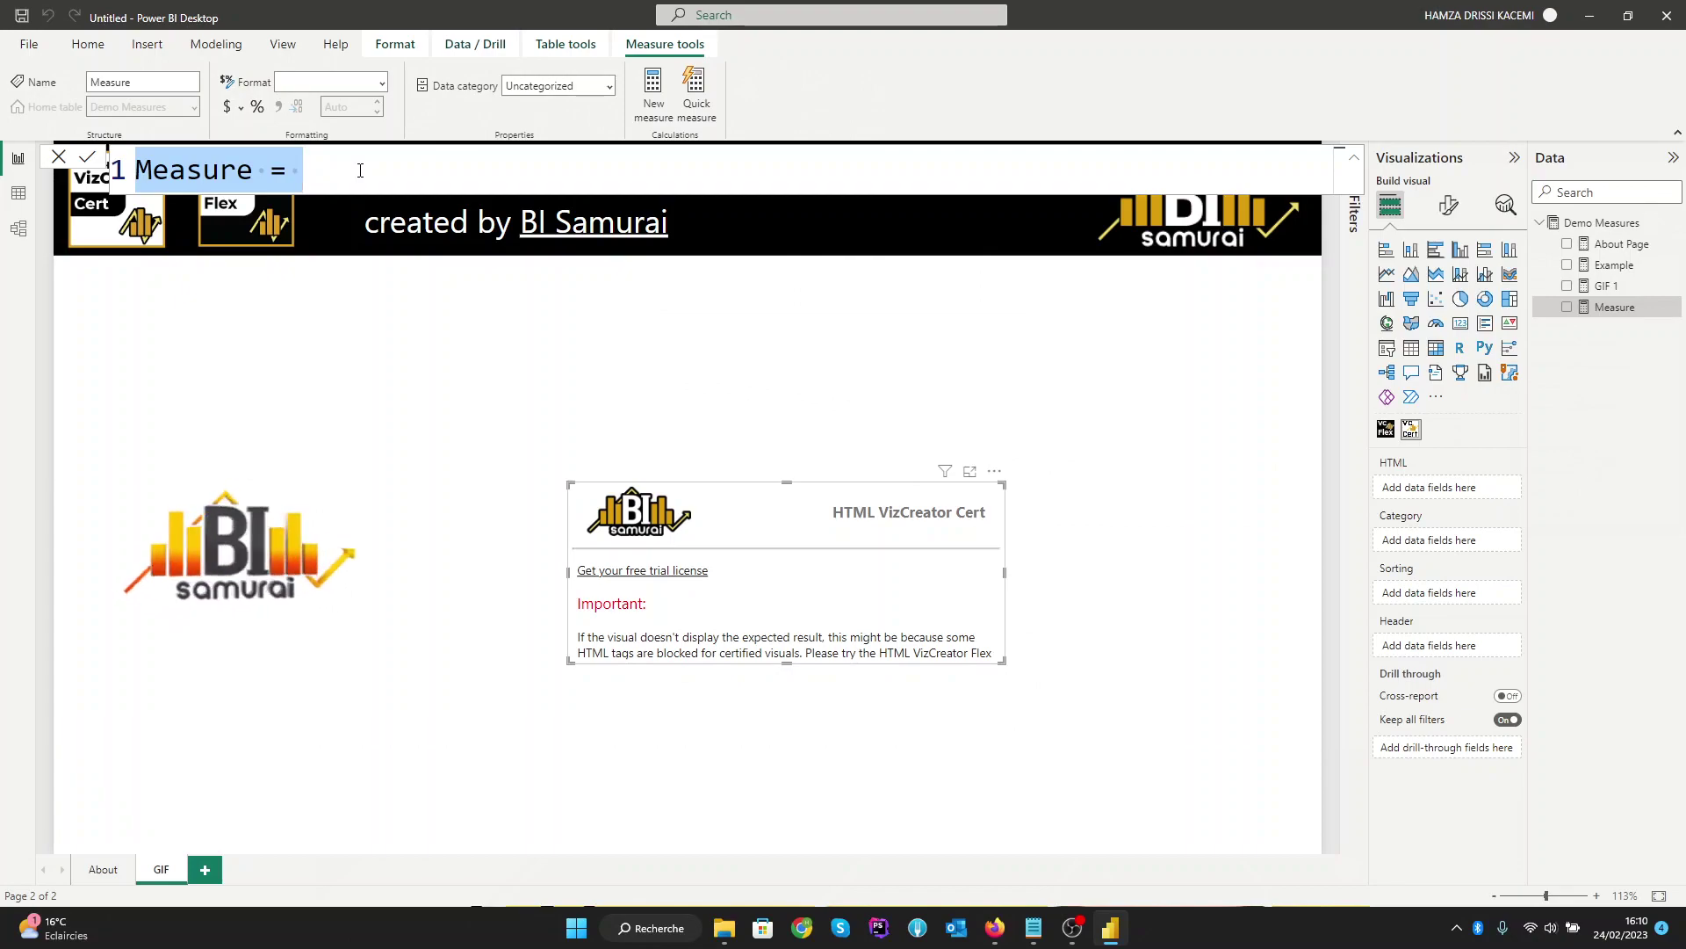
key(ctrl+v)
scroll(773, 448, up, 5)
scroll(773, 448, down, 2)
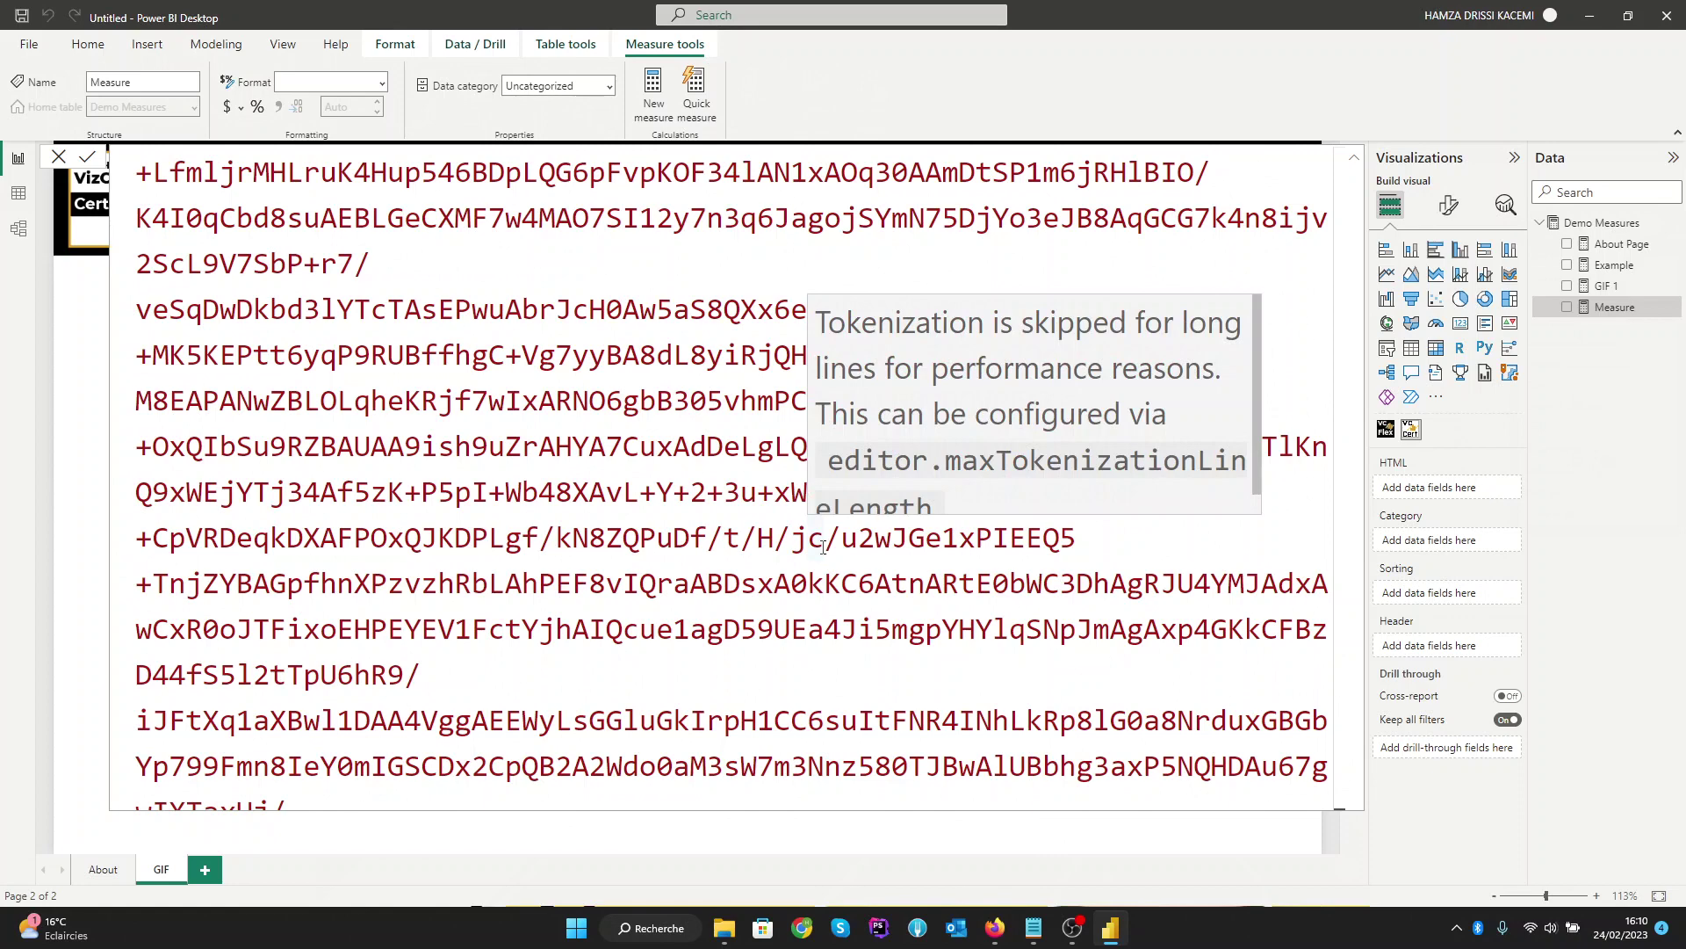
scroll(308, 320, down, 5)
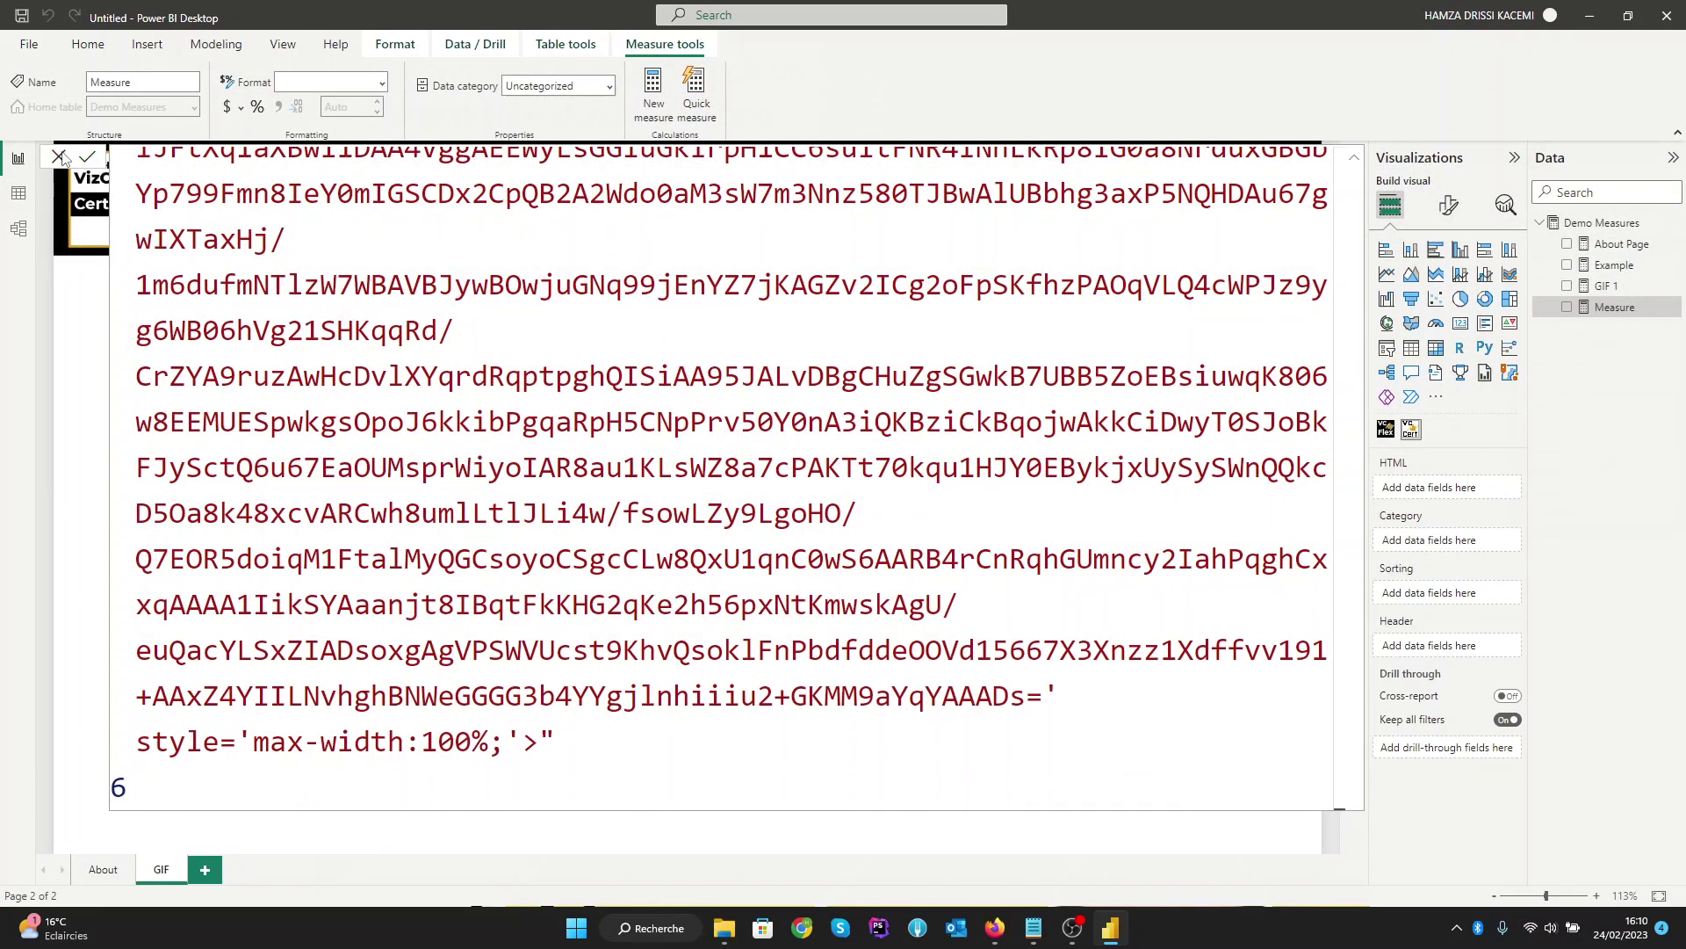
key(Return)
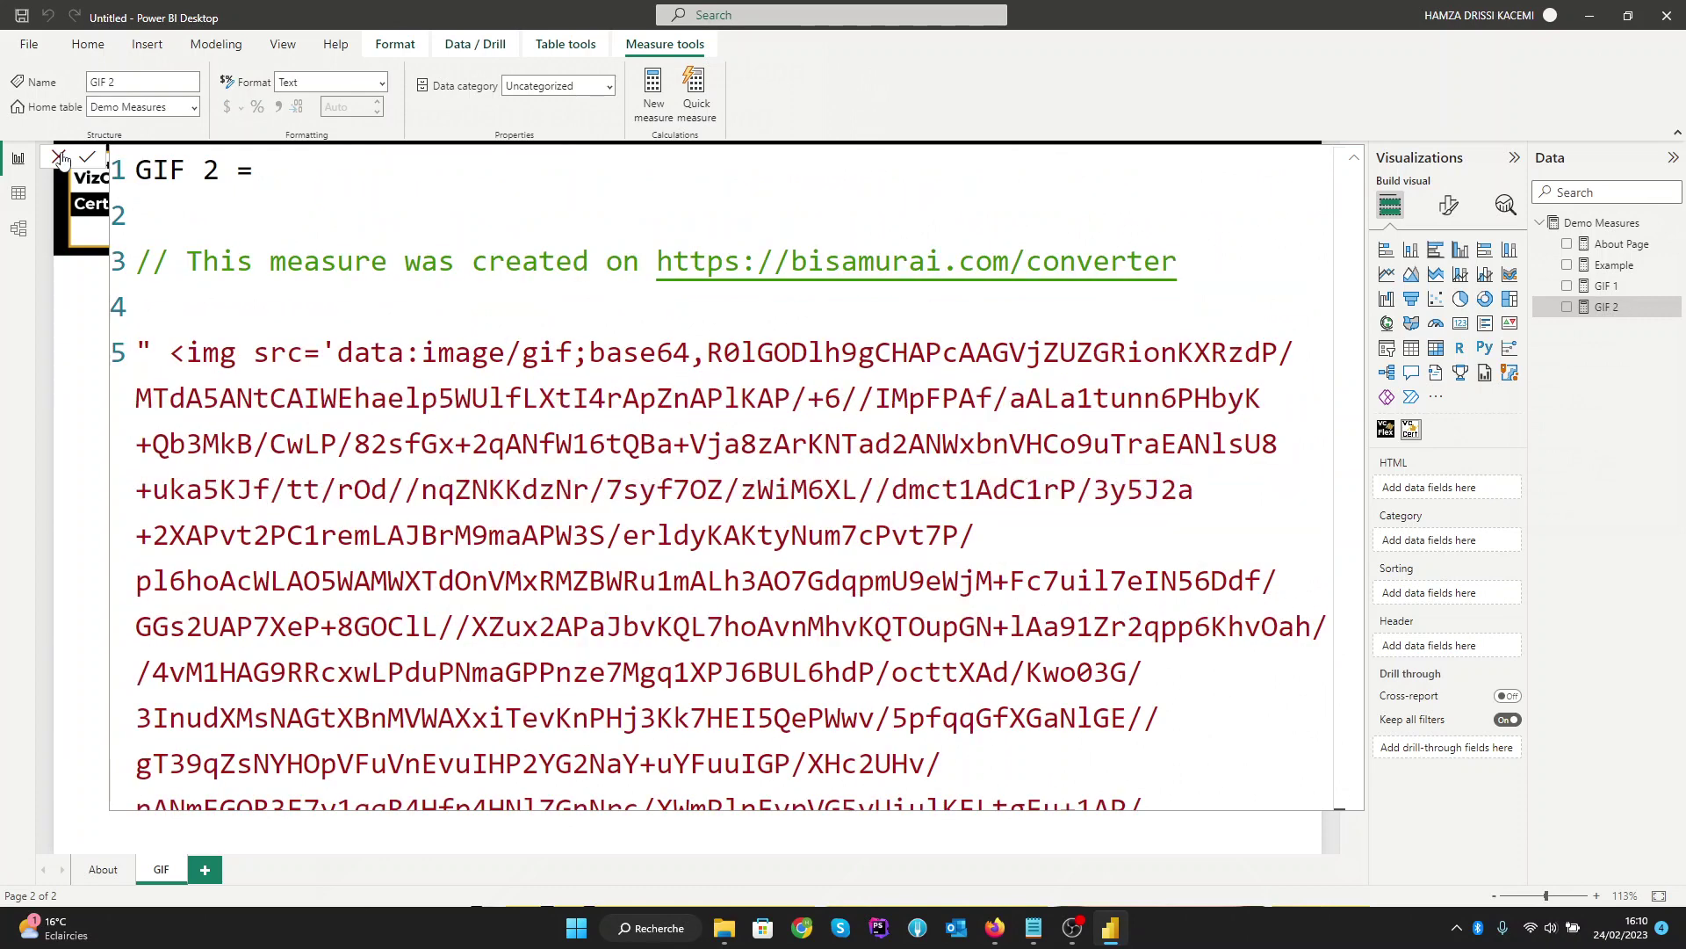
click(59, 158)
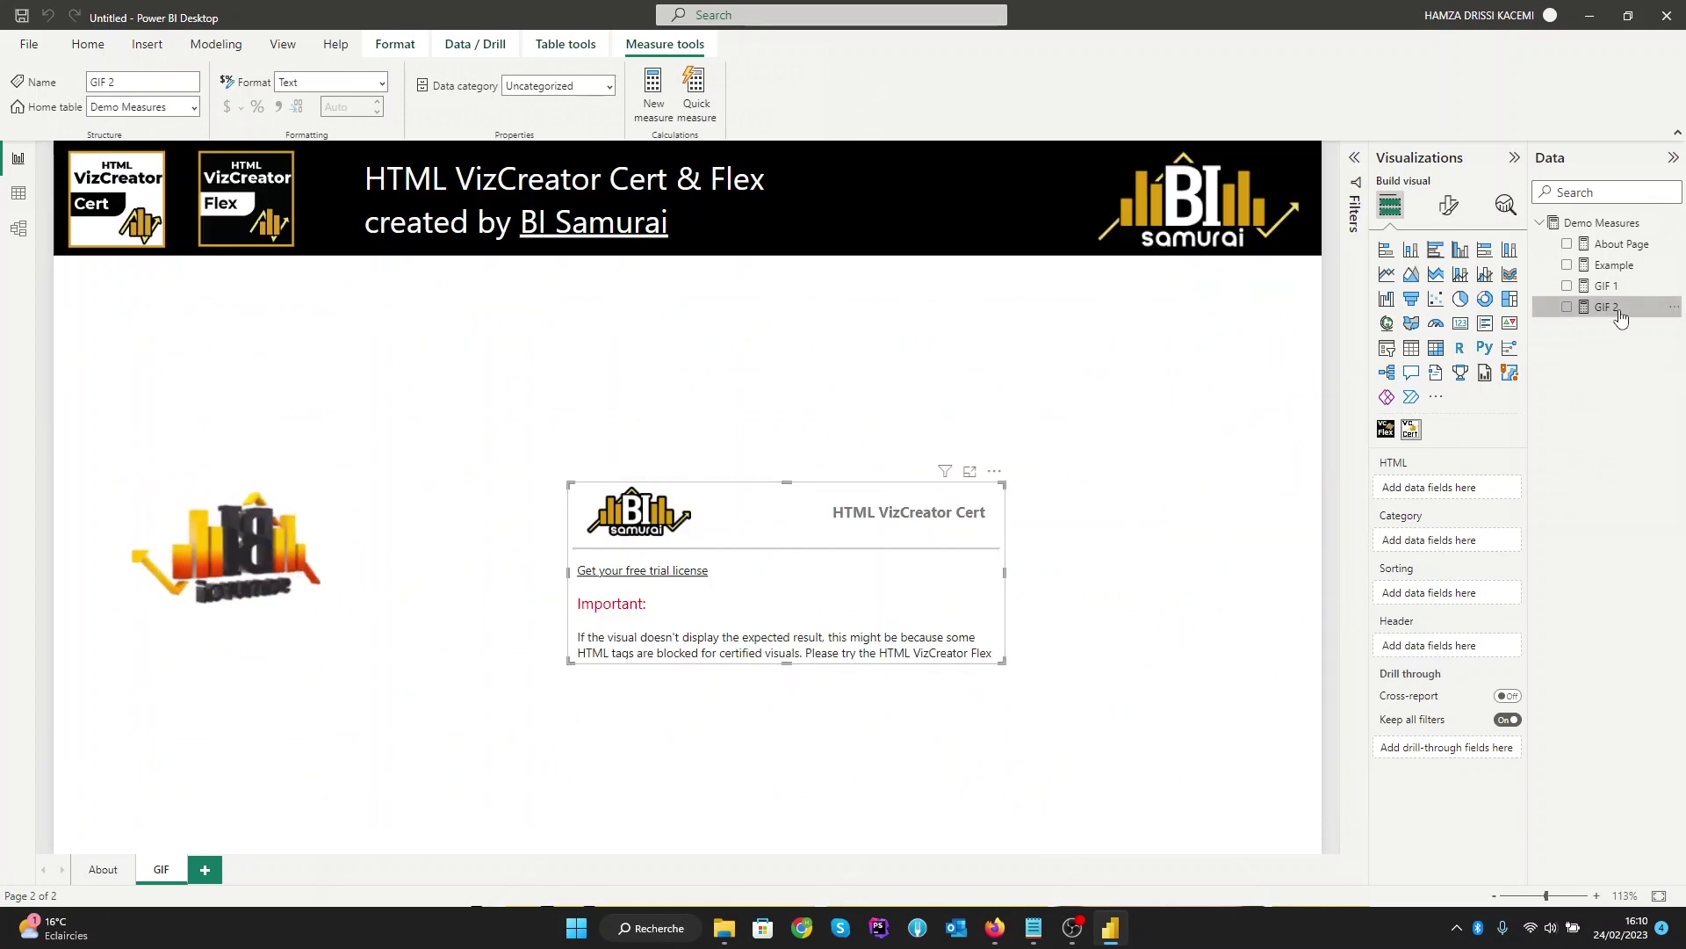
Step: Bind the GIF 2 measure to the Cert visual's HTML field
drag(1619, 309, 1456, 492)
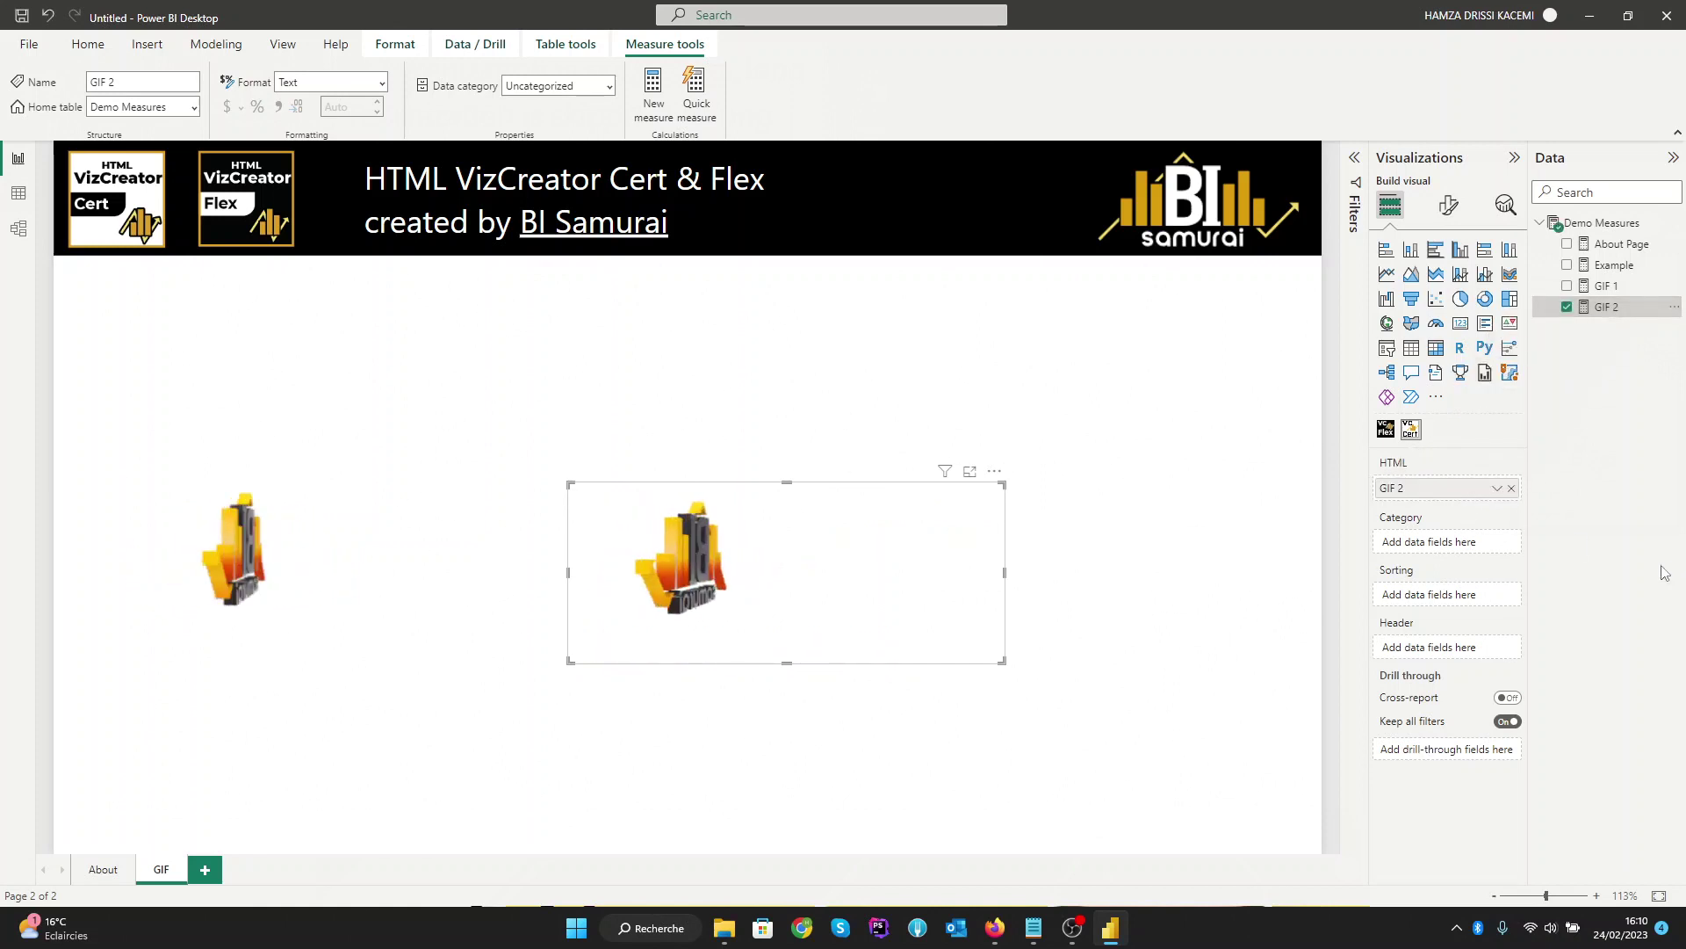